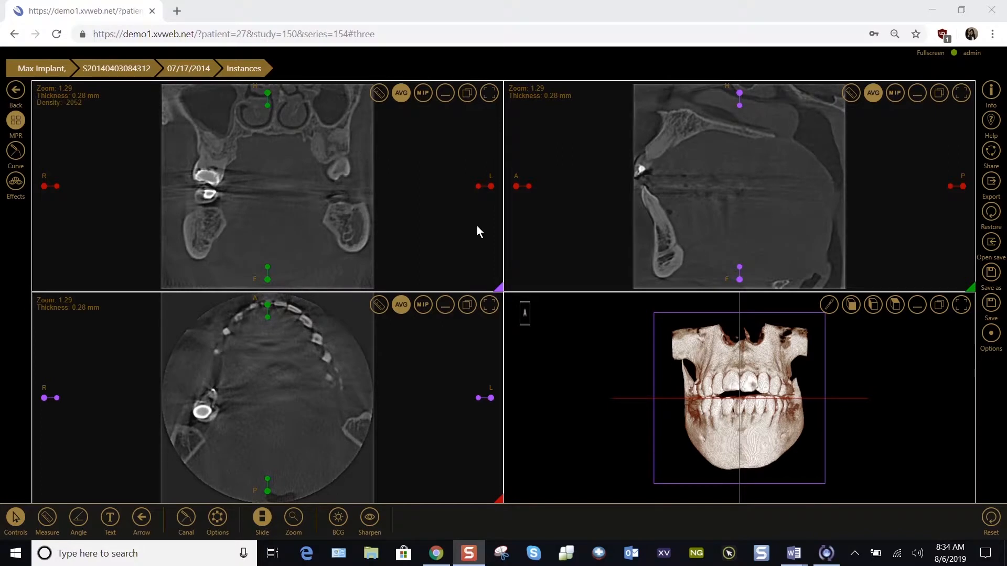
Lower the axial slice to the mandible and reposition and tilt the sagittal plane along the body of the right jaw
{"action": "left_click_drag", "start_coordinate": [492, 187], "coordinate": [490, 245]}
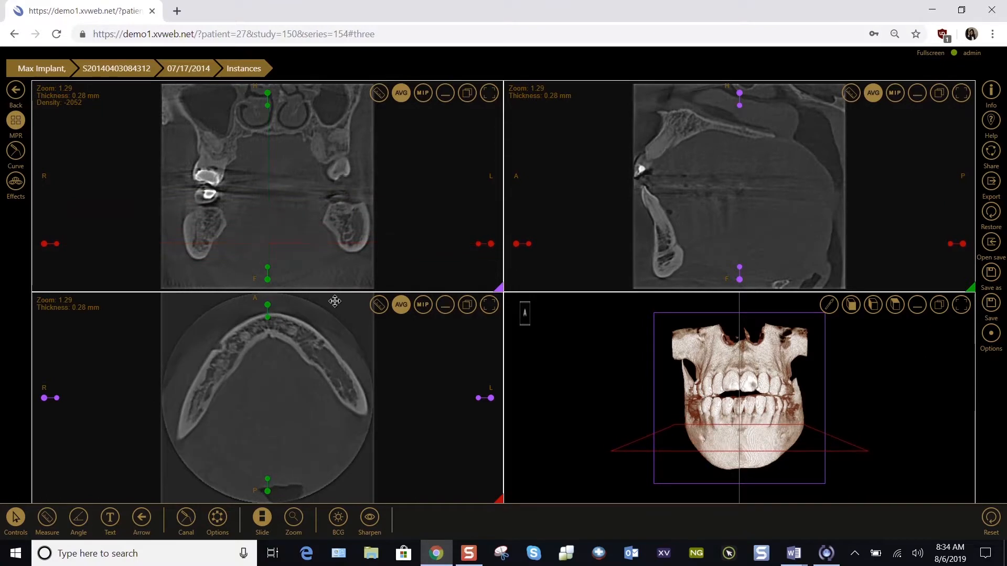
{"action": "left_click", "coordinate": [216, 354]}
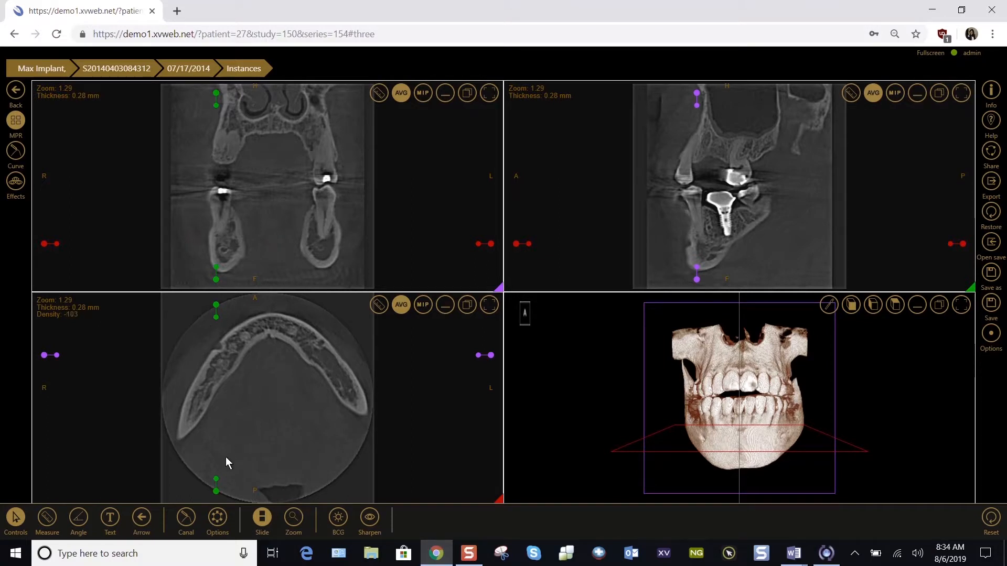
{"action": "left_click_drag", "start_coordinate": [211, 475], "coordinate": [167, 493]}
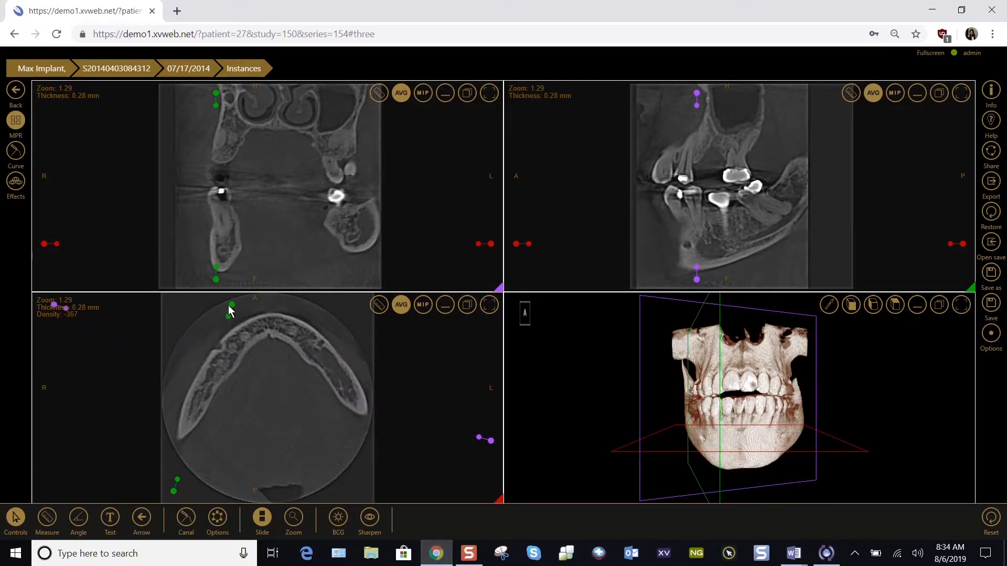
{"action": "mouse_move", "coordinate": [234, 305]}
{"action": "left_mouse_down"}
{"action": "mouse_move", "coordinate": [218, 307]}
{"action": "mouse_move", "coordinate": [228, 306]}
{"action": "left_mouse_up"}
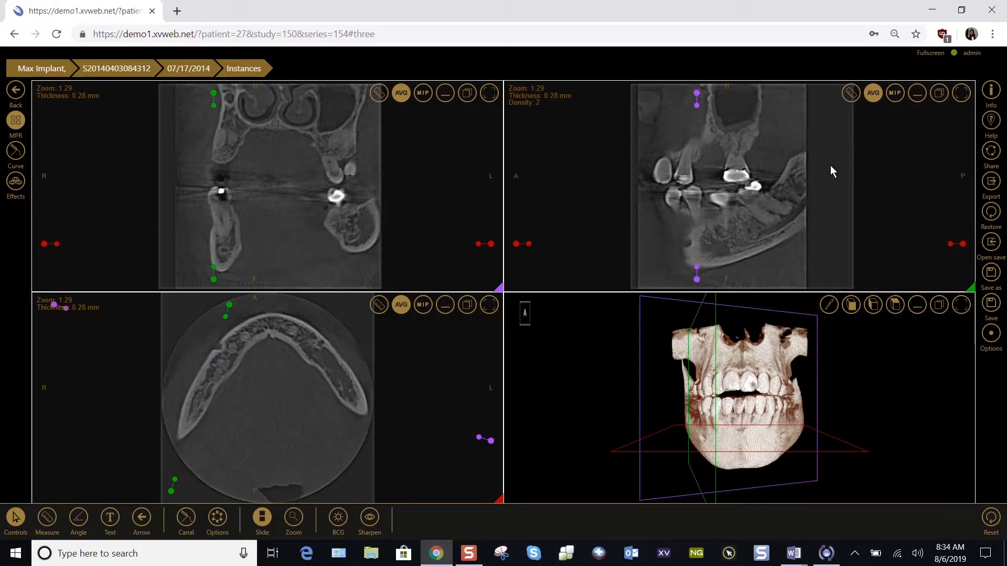
Examine the sagittal slices through the right mandible to locate the course of the nerve canal
{"action": "scroll", "coordinate": [830, 171], "scroll_direction": "down", "scroll_amount": 8}
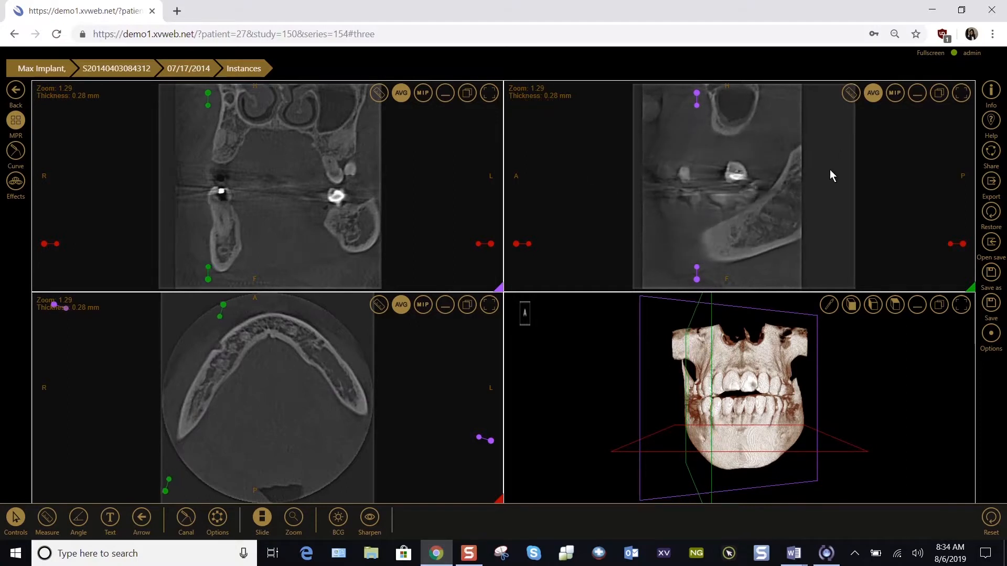
{"action": "scroll", "coordinate": [830, 175], "scroll_direction": "down", "scroll_amount": 3}
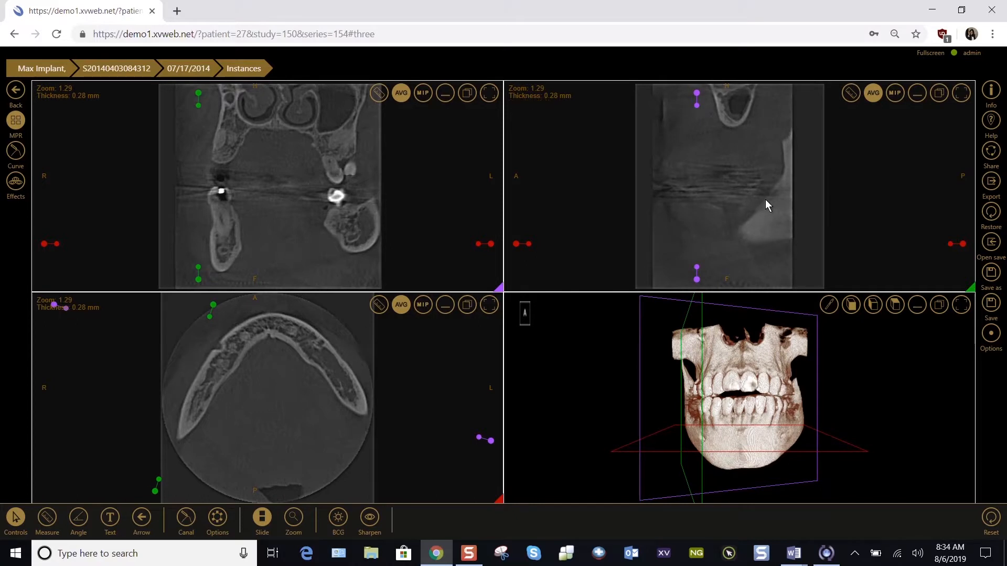
{"action": "scroll", "coordinate": [766, 202], "scroll_direction": "up", "scroll_amount": 10}
{"action": "scroll", "coordinate": [765, 200], "scroll_direction": "up", "scroll_amount": 4}
{"action": "scroll", "coordinate": [766, 201], "scroll_direction": "up", "scroll_amount": 5}
{"action": "scroll", "coordinate": [766, 205], "scroll_direction": "up", "scroll_amount": 5}
{"action": "scroll", "coordinate": [766, 205], "scroll_direction": "down", "scroll_amount": 5}
{"action": "scroll", "coordinate": [766, 205], "scroll_direction": "down", "scroll_amount": 5}
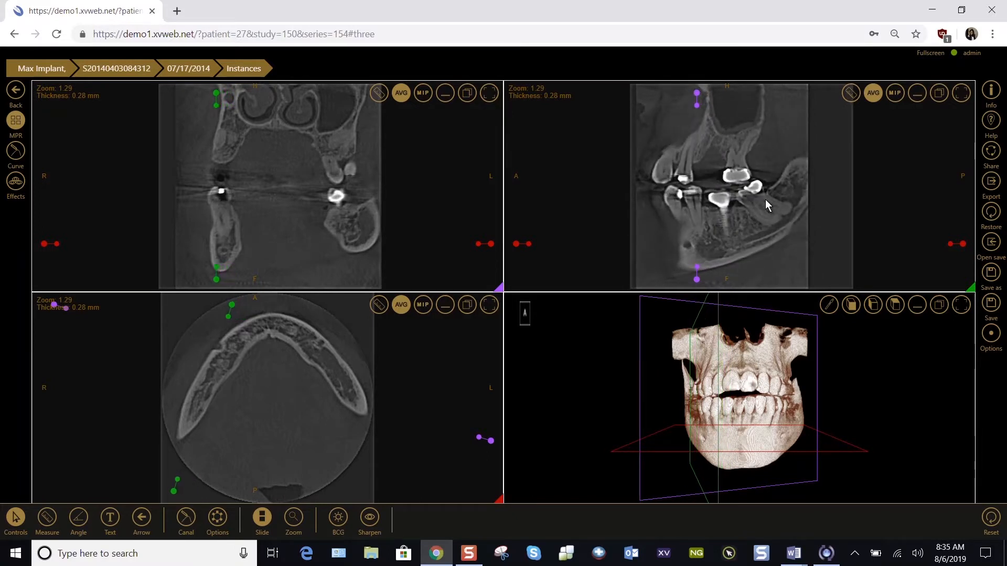
{"action": "scroll", "coordinate": [765, 205], "scroll_direction": "down", "scroll_amount": 2}
{"action": "scroll", "coordinate": [765, 204], "scroll_direction": "down", "scroll_amount": 1}
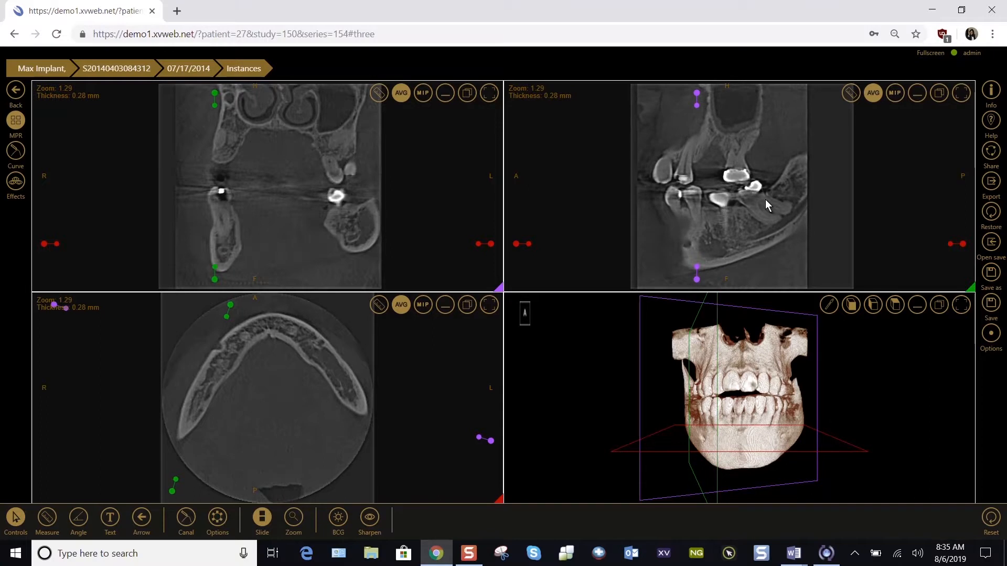
Trace the right nerve canal across successive sagittal slices, from the back of the mandible forward beneath the implant
{"action": "left_click", "coordinate": [186, 520]}
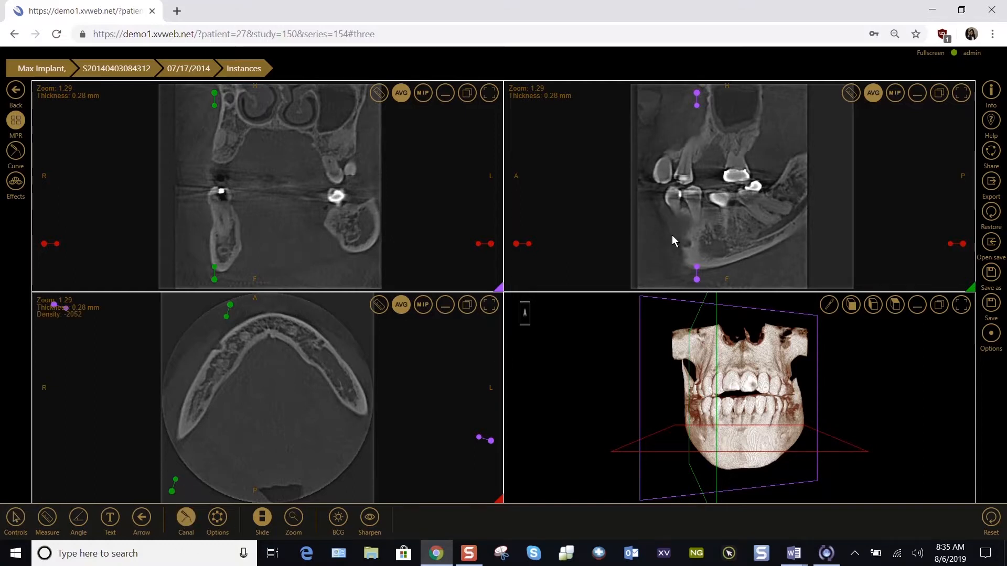
{"action": "left_click", "coordinate": [803, 201]}
{"action": "left_click", "coordinate": [785, 220]}
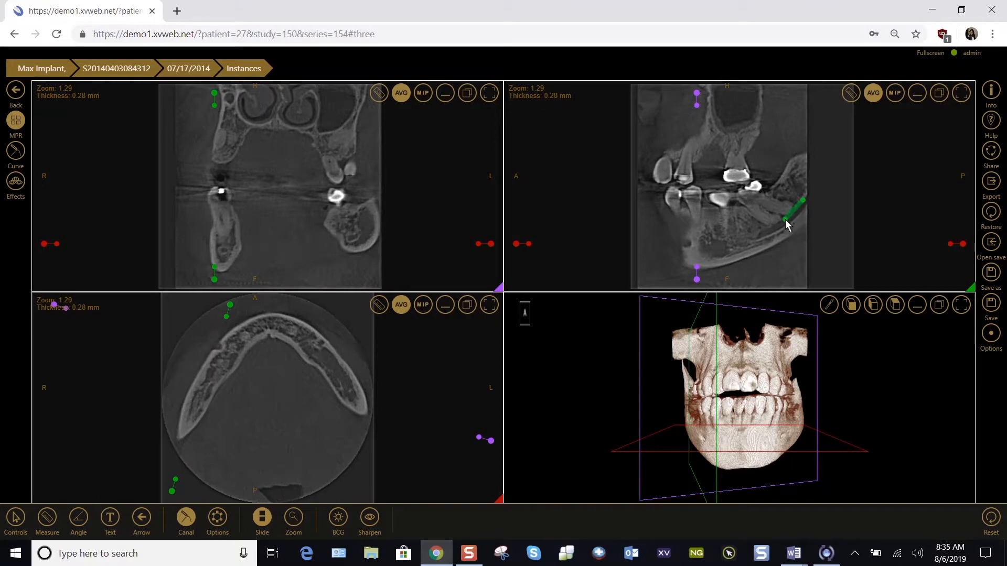
{"action": "left_click", "coordinate": [762, 235]}
{"action": "scroll", "coordinate": [761, 235], "scroll_direction": "down", "scroll_amount": 2}
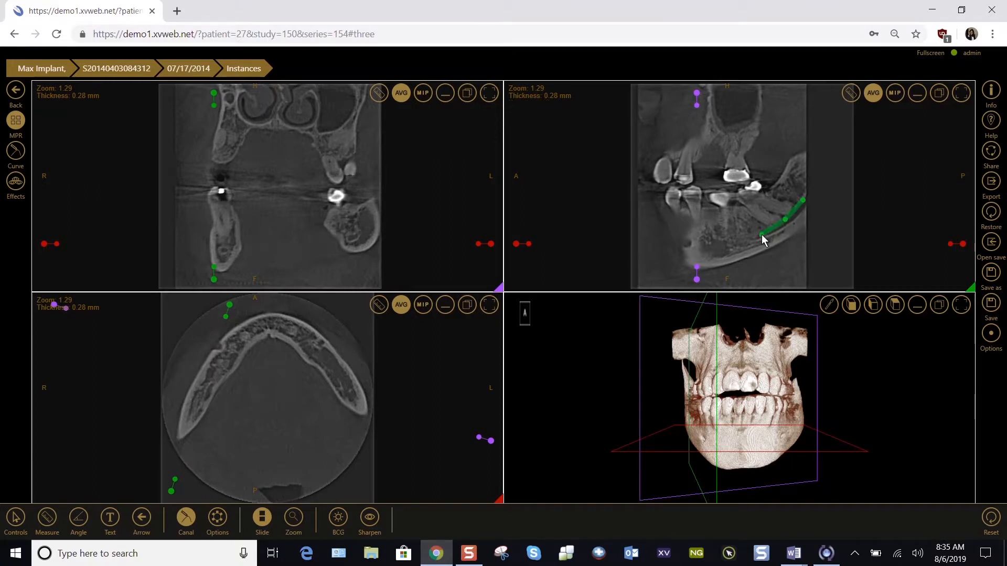
{"action": "scroll", "coordinate": [762, 235], "scroll_direction": "down", "scroll_amount": 4}
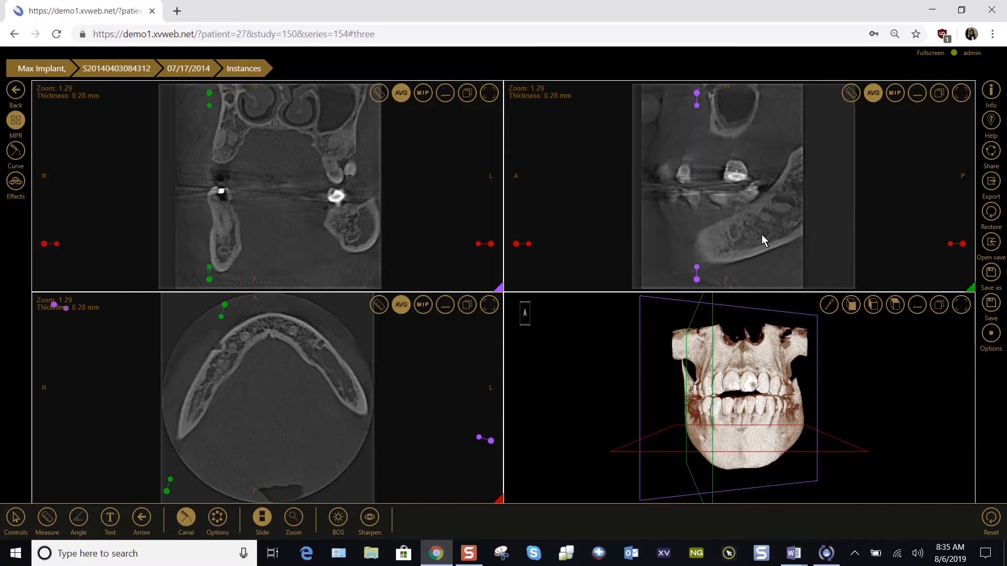
{"action": "scroll", "coordinate": [762, 235], "scroll_direction": "up", "scroll_amount": 5}
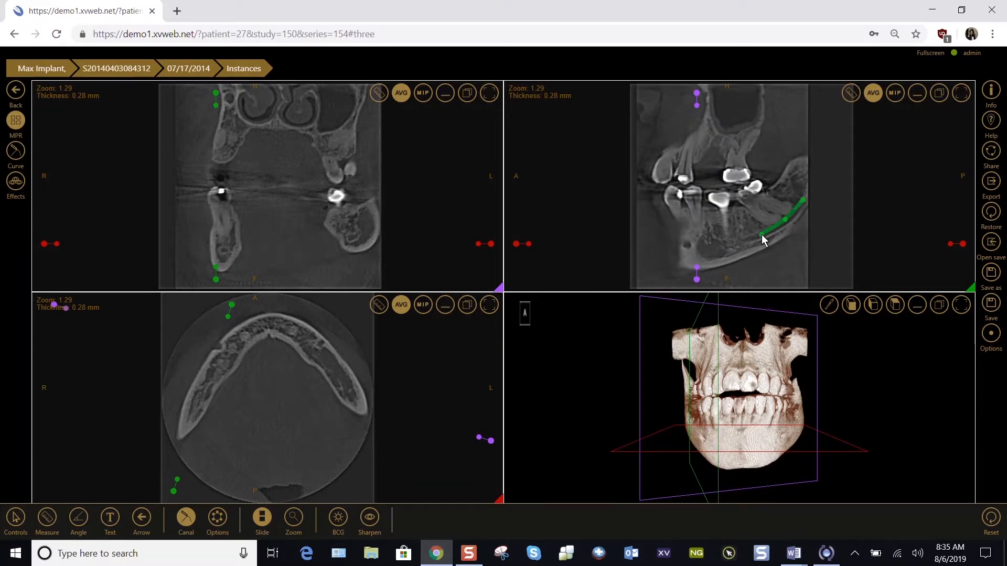
{"action": "scroll", "coordinate": [762, 235], "scroll_direction": "up", "scroll_amount": 2}
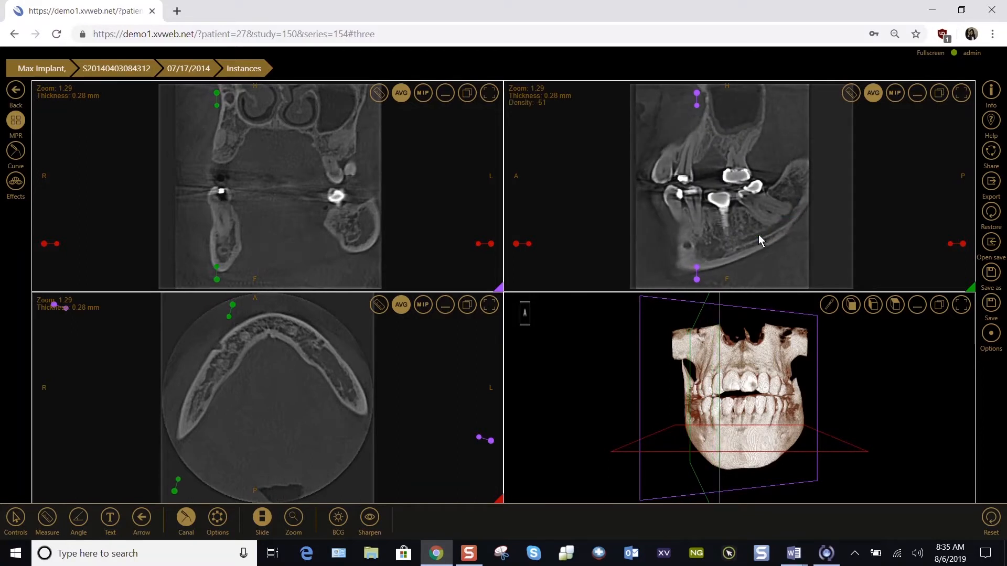
{"action": "scroll", "coordinate": [755, 237], "scroll_direction": "up", "scroll_amount": 3}
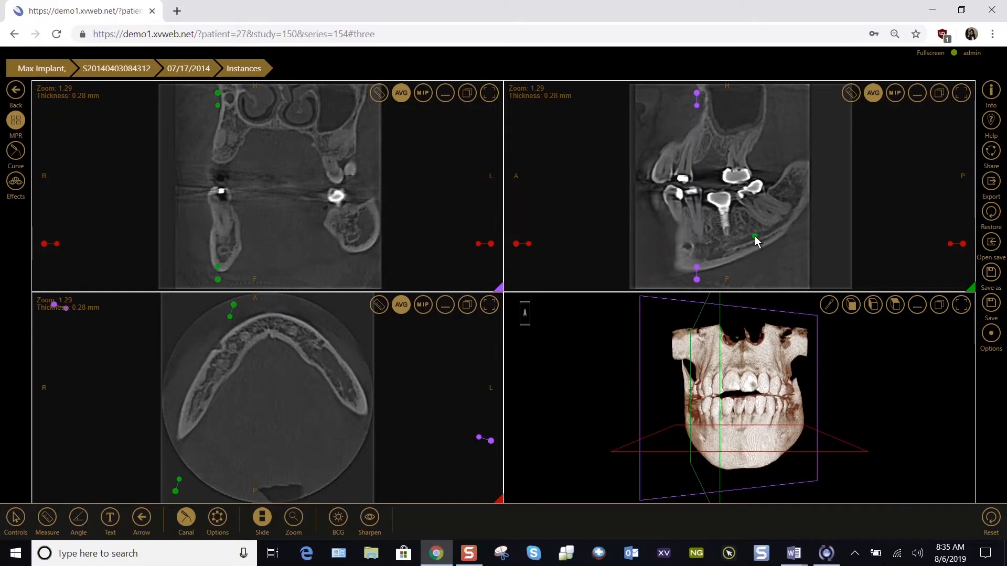
{"action": "scroll", "coordinate": [755, 236], "scroll_direction": "up", "scroll_amount": 1}
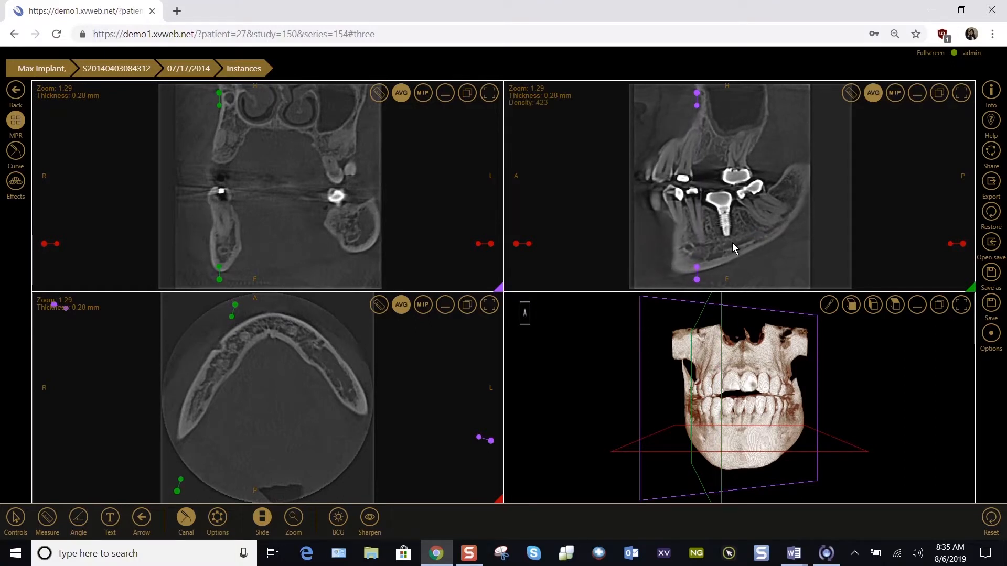
{"action": "scroll", "coordinate": [733, 243], "scroll_direction": "up", "scroll_amount": 2}
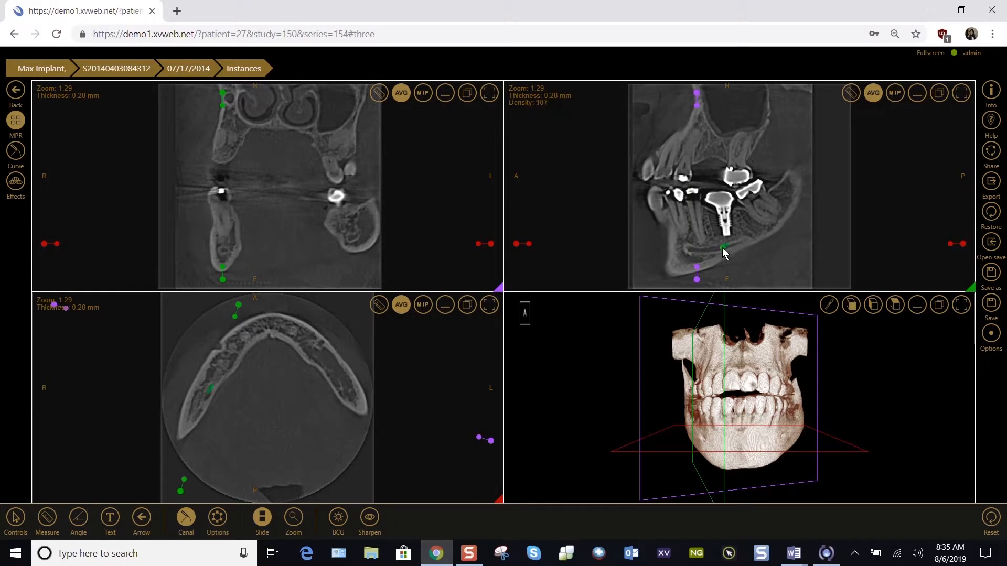
{"action": "double_click", "coordinate": [688, 248]}
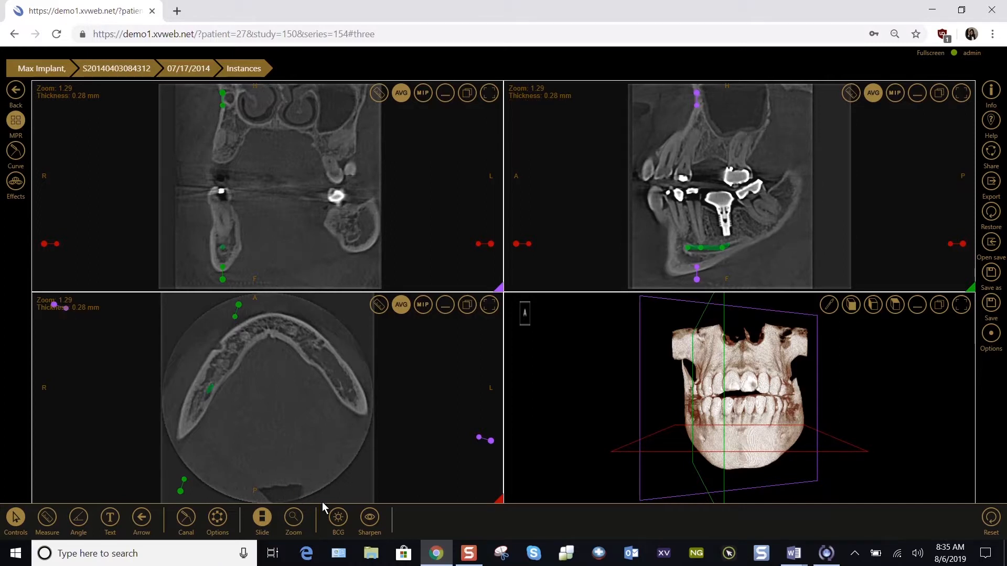
Change the traced nerve canal's colour to red, rgb(255, 0, 0)
{"action": "left_click", "coordinate": [216, 518]}
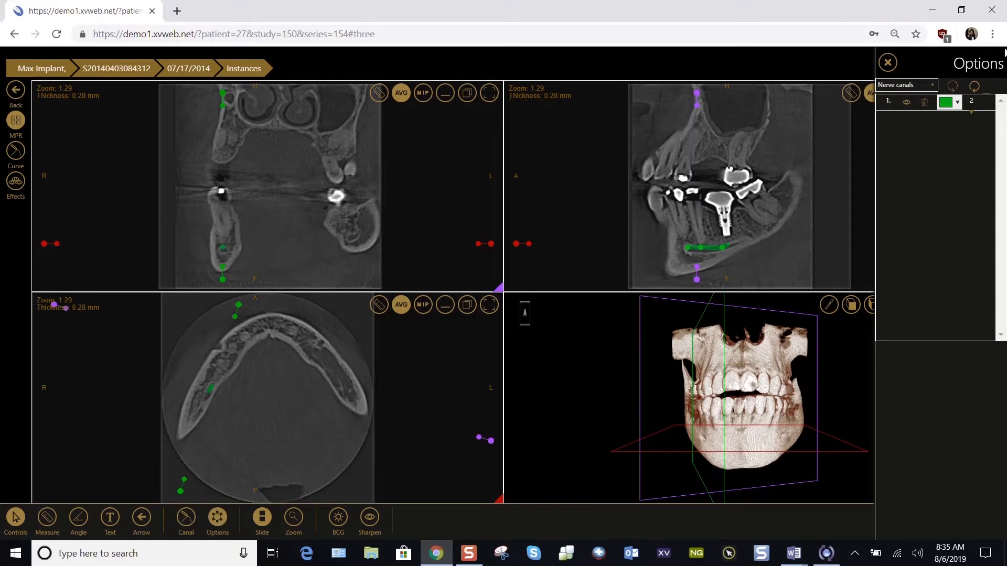
{"action": "left_click", "coordinate": [959, 105]}
{"action": "left_click", "coordinate": [831, 122]}
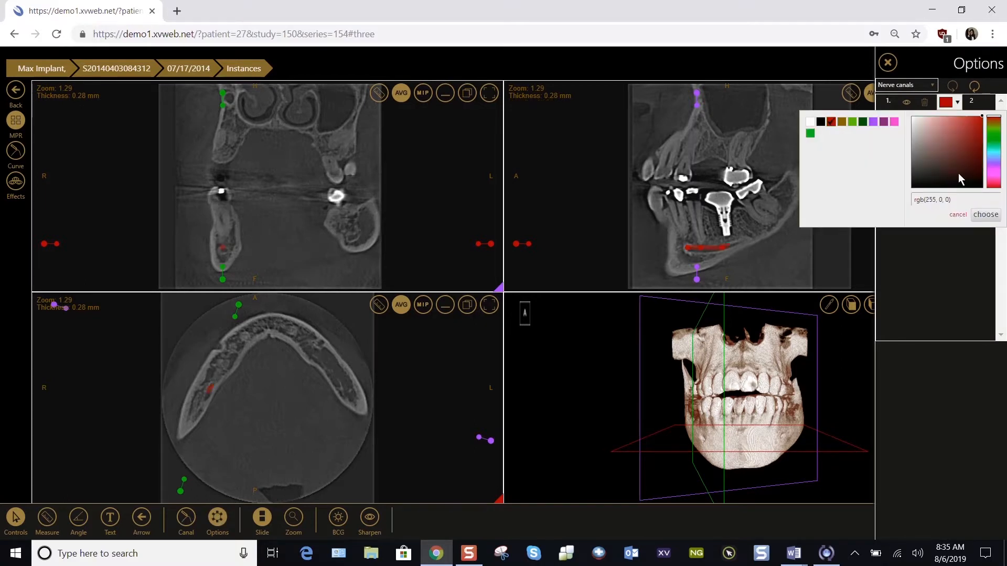
{"action": "left_click", "coordinate": [985, 216]}
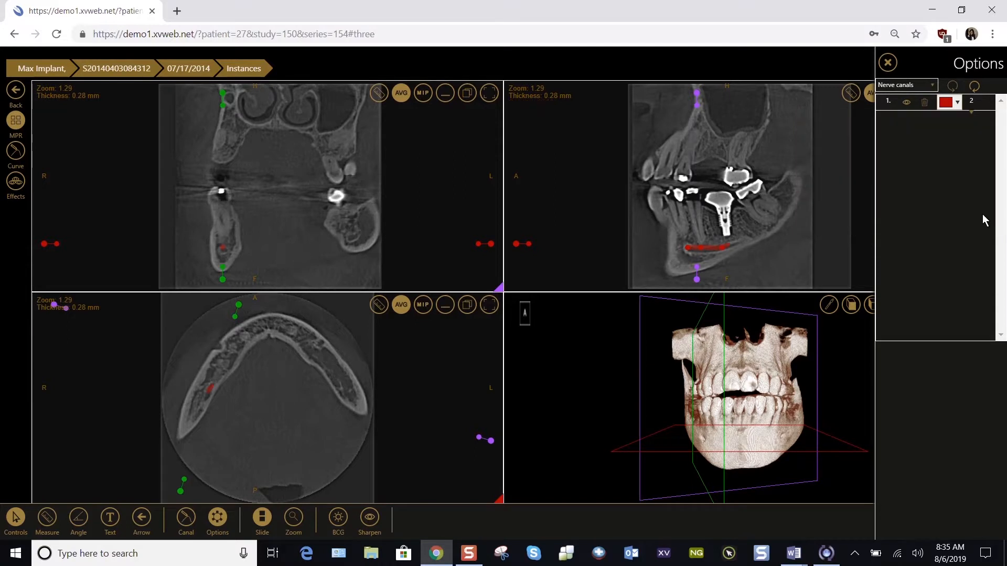
Go to the sagittal slices at the back part of the canal, hide the nerve canal and show it again
{"action": "scroll", "coordinate": [757, 170], "scroll_direction": "down", "scroll_amount": 5}
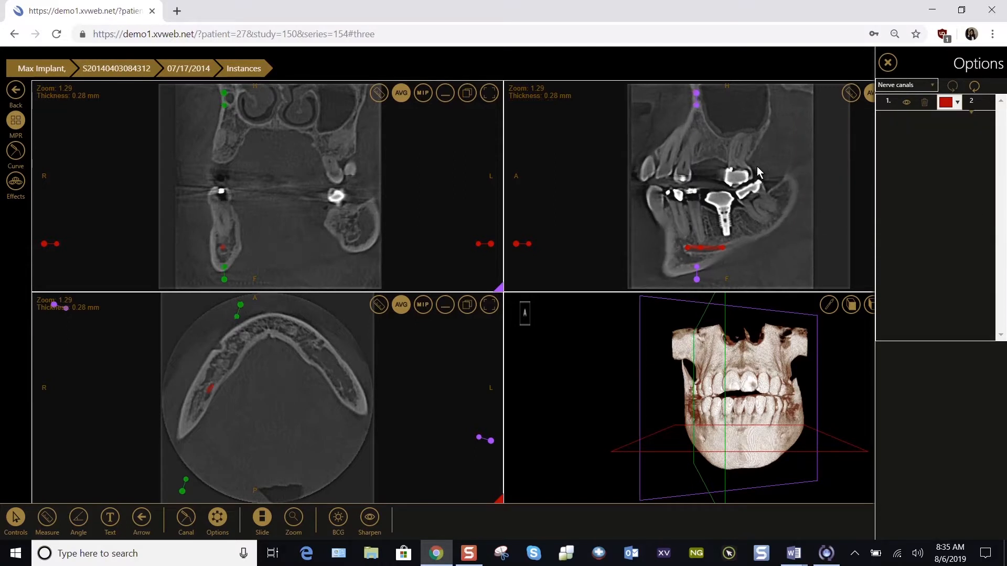
{"action": "scroll", "coordinate": [757, 165], "scroll_direction": "down", "scroll_amount": 4}
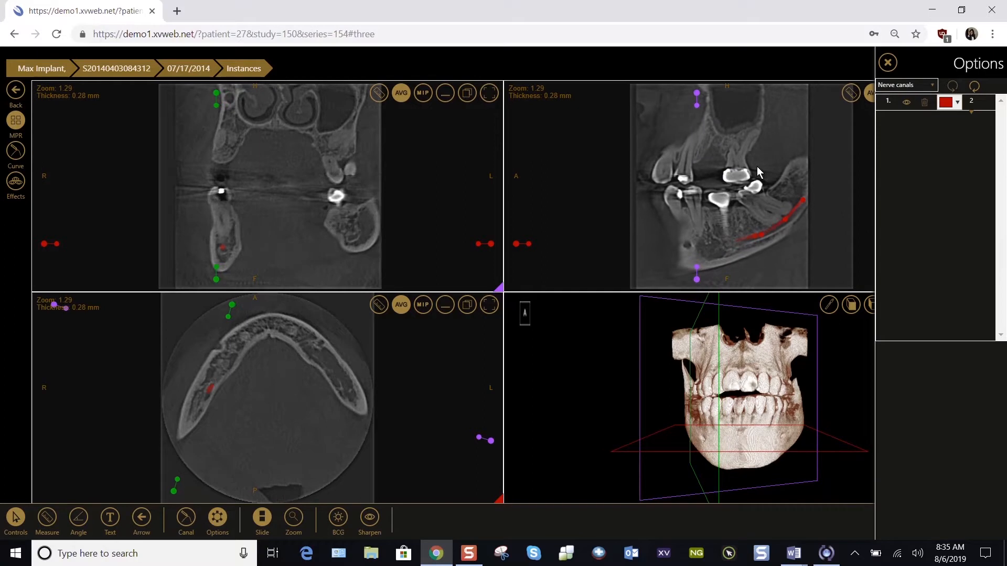
{"action": "left_click", "coordinate": [907, 104]}
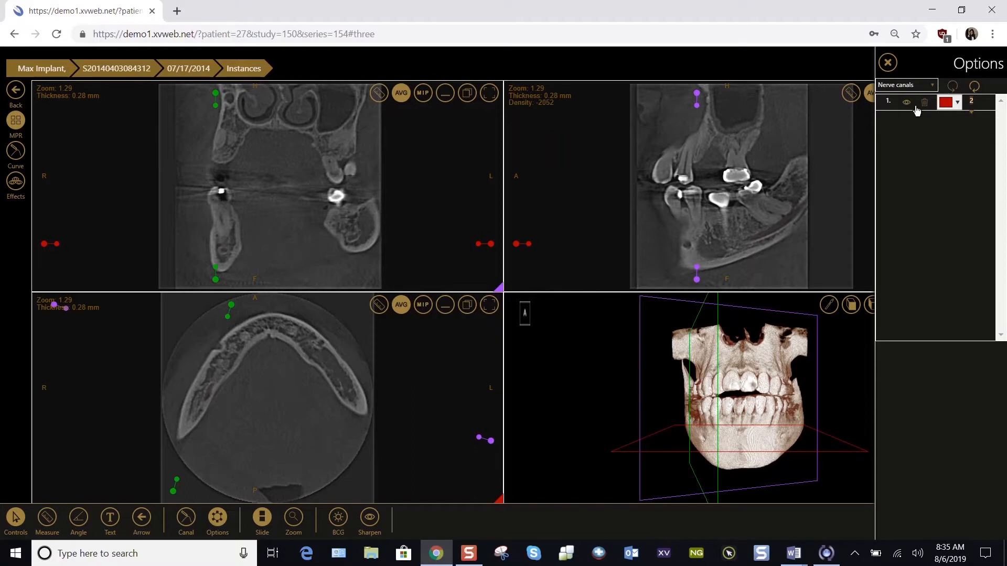
{"action": "left_click", "coordinate": [907, 103]}
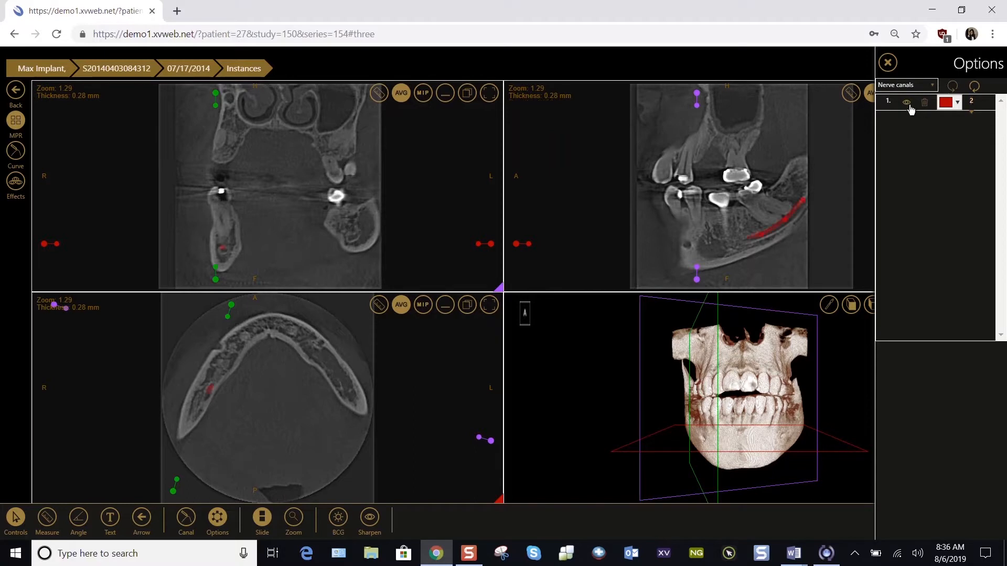
Try a nerve canal thickness of 4.5, restore it to 2 and close the markup options
{"action": "left_click", "coordinate": [971, 105]}
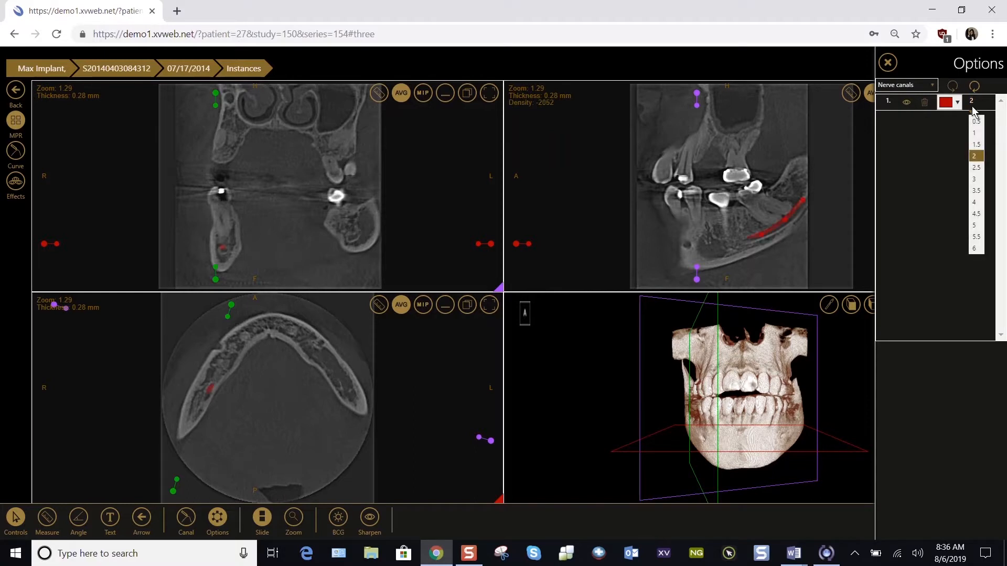
{"action": "left_click", "coordinate": [975, 214]}
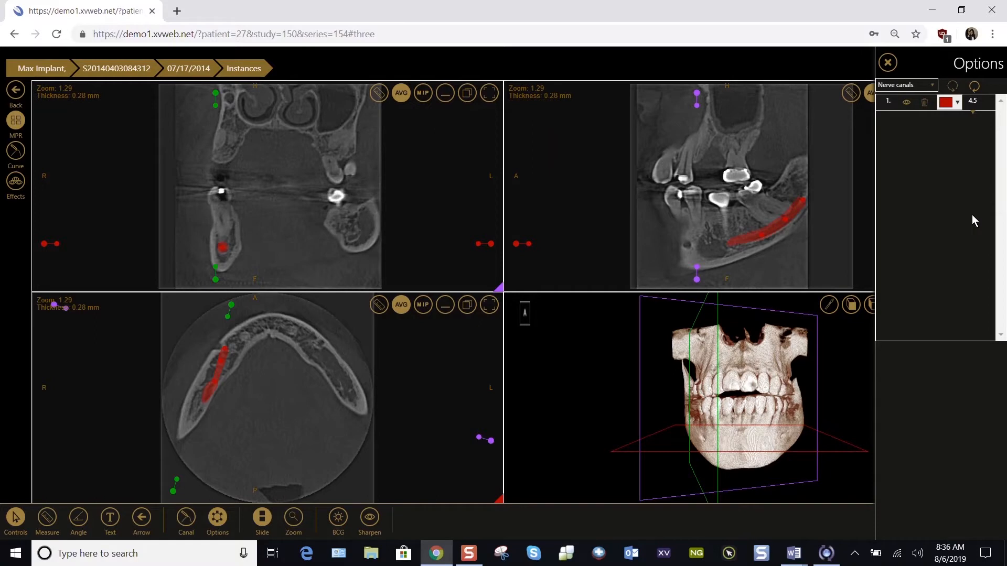
{"action": "left_click", "coordinate": [969, 105]}
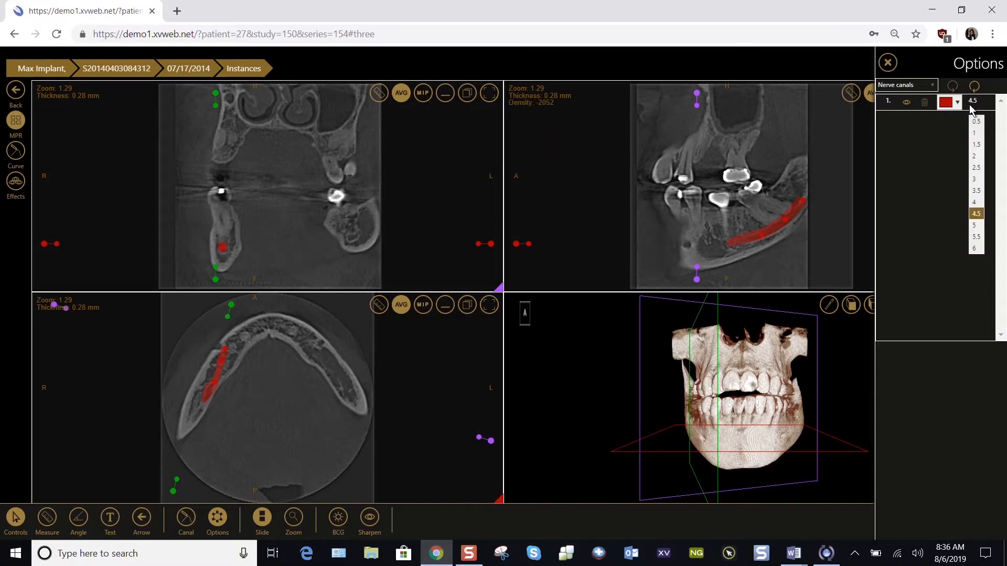
{"action": "left_click", "coordinate": [979, 154]}
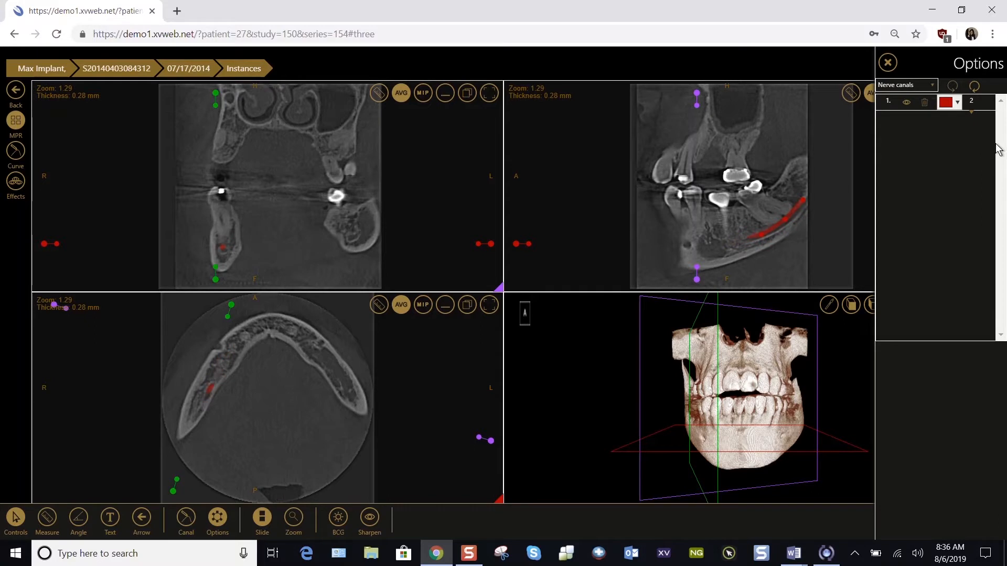
{"action": "left_click", "coordinate": [886, 63]}
Delete the traced nerve canal from the markup options and close them
{"action": "scroll", "coordinate": [721, 230], "scroll_direction": "down", "scroll_amount": 5}
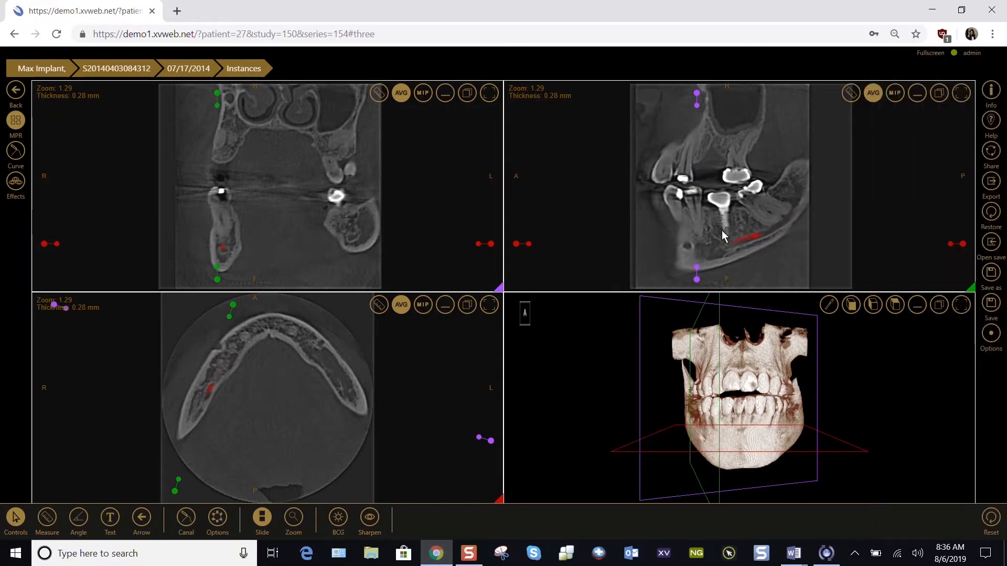
{"action": "scroll", "coordinate": [722, 230], "scroll_direction": "down", "scroll_amount": 2}
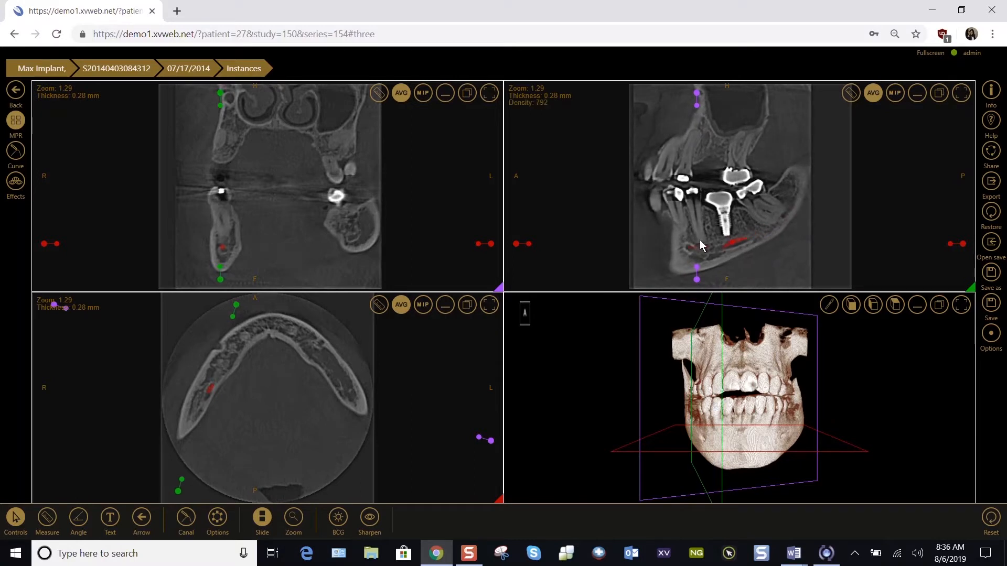
{"action": "left_click", "coordinate": [217, 518]}
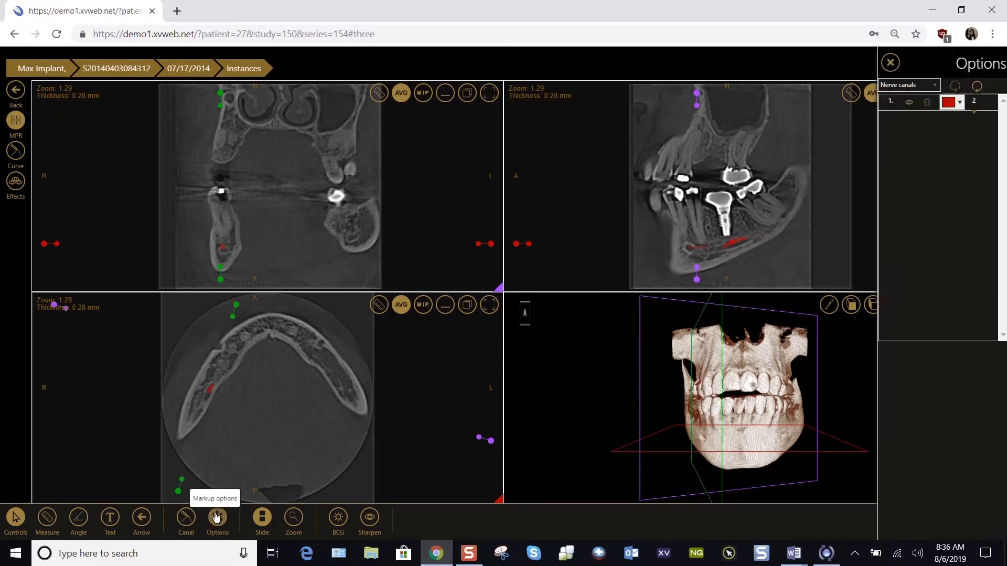
{"action": "left_click", "coordinate": [924, 103]}
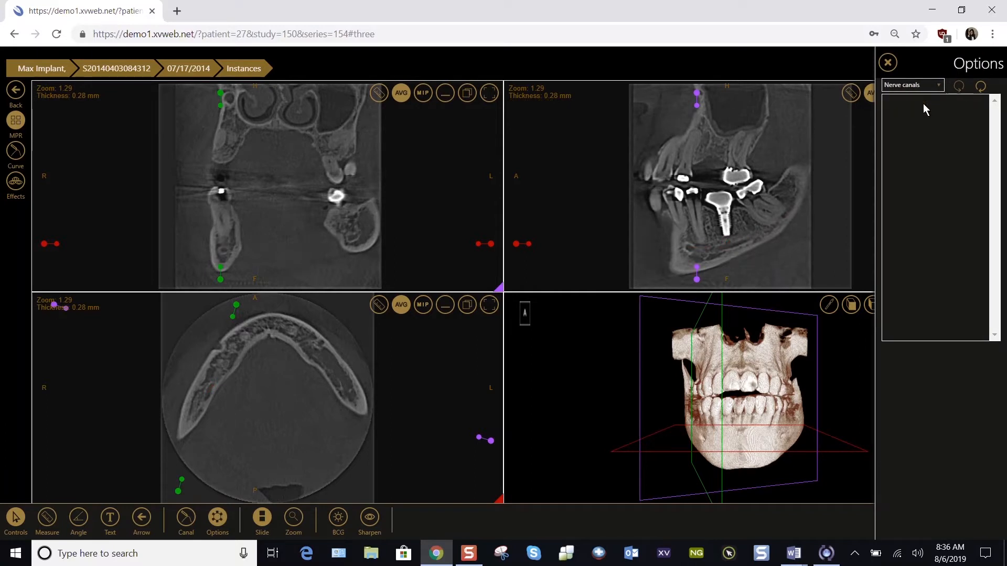
{"action": "left_click", "coordinate": [887, 62]}
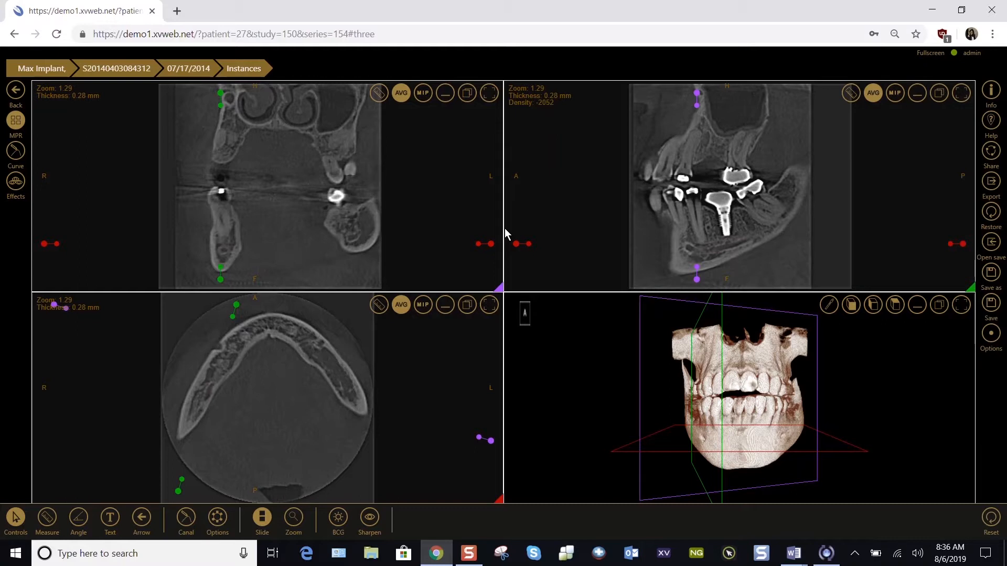
Switch the study from the MPR layout to the Curve layout
{"action": "left_click", "coordinate": [15, 151]}
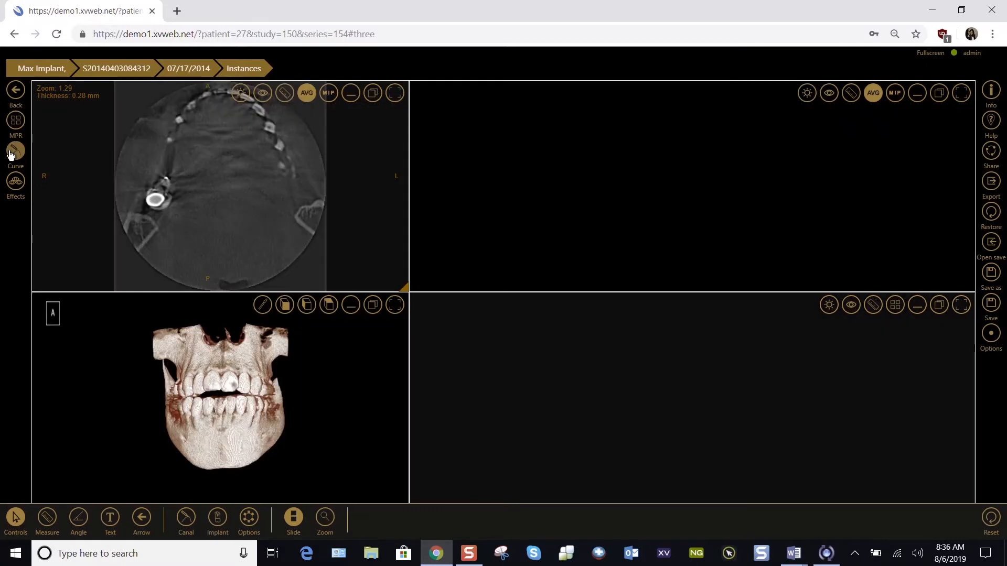
Draw the panoramic curve along the whole lower jaw arch, from the patient's right to left, on an axial slice through the mandible
{"action": "scroll", "coordinate": [196, 180], "scroll_direction": "down", "scroll_amount": 10}
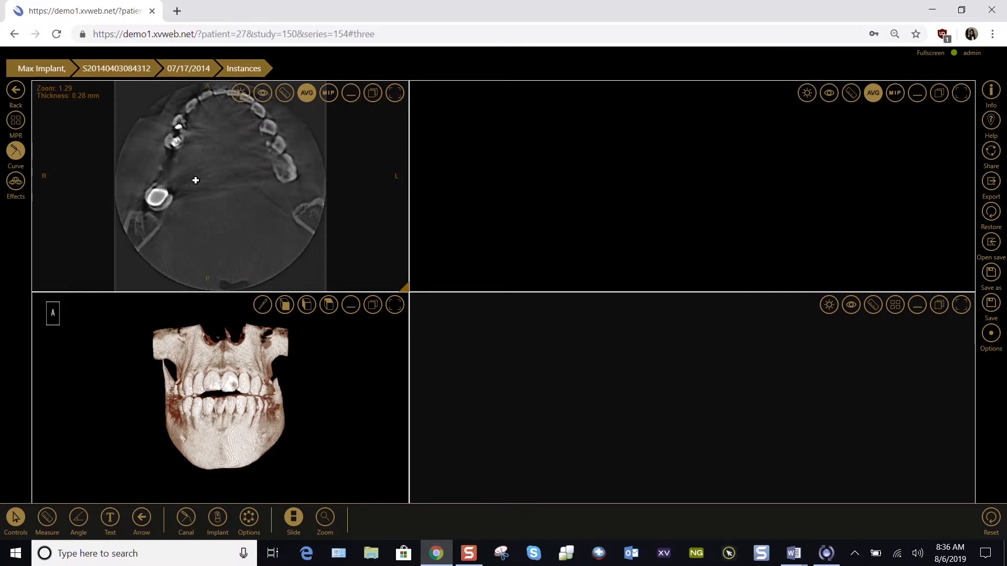
{"action": "scroll", "coordinate": [196, 181], "scroll_direction": "up", "scroll_amount": 8}
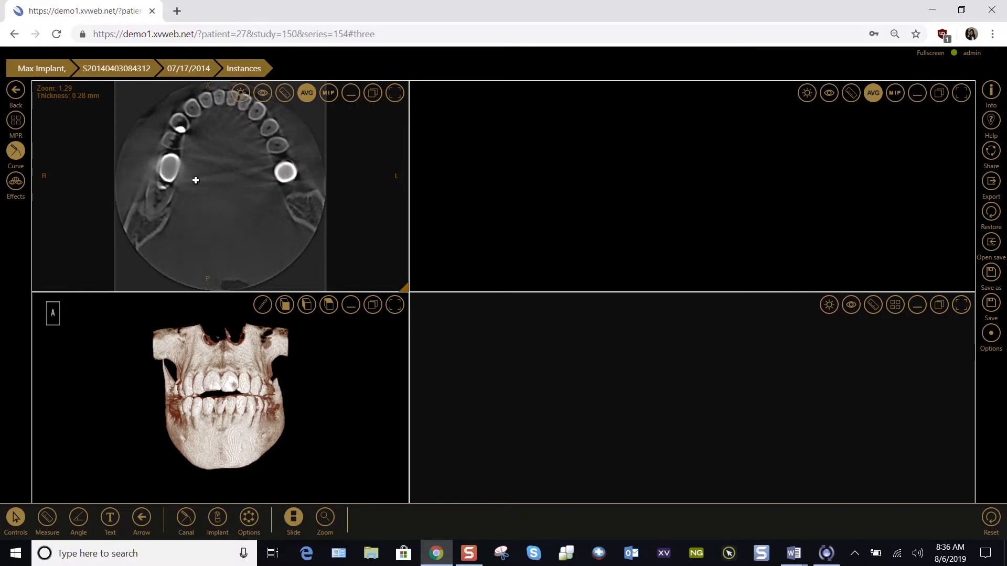
{"action": "scroll", "coordinate": [195, 180], "scroll_direction": "up", "scroll_amount": 8}
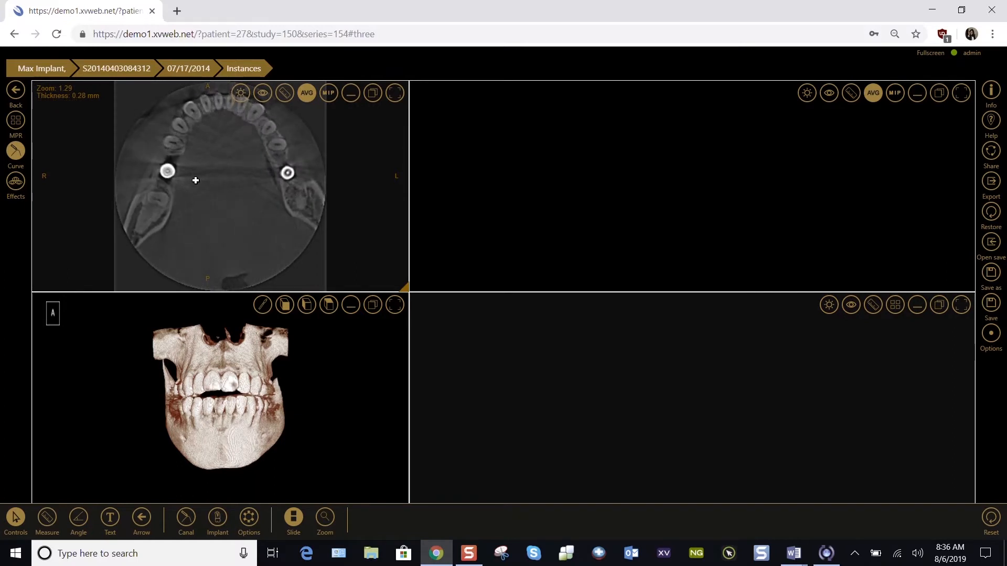
{"action": "scroll", "coordinate": [196, 181], "scroll_direction": "up", "scroll_amount": 6}
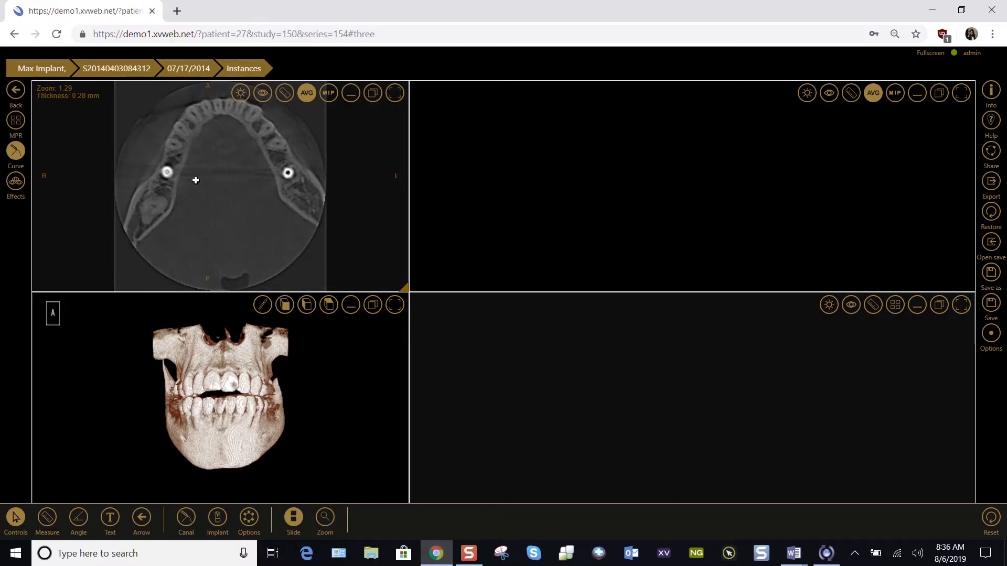
{"action": "scroll", "coordinate": [196, 181], "scroll_direction": "up", "scroll_amount": 5}
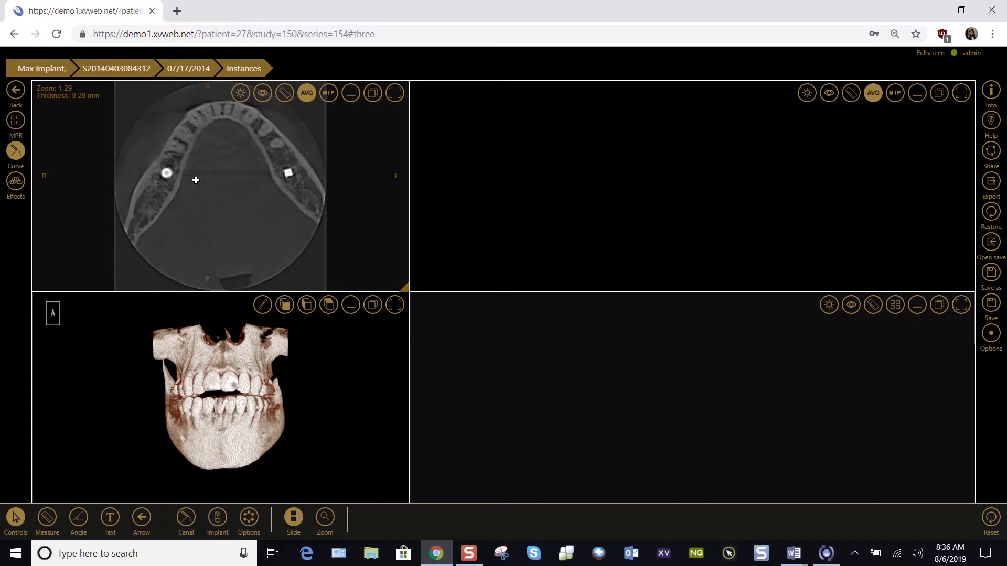
{"action": "scroll", "coordinate": [196, 180], "scroll_direction": "up", "scroll_amount": 6}
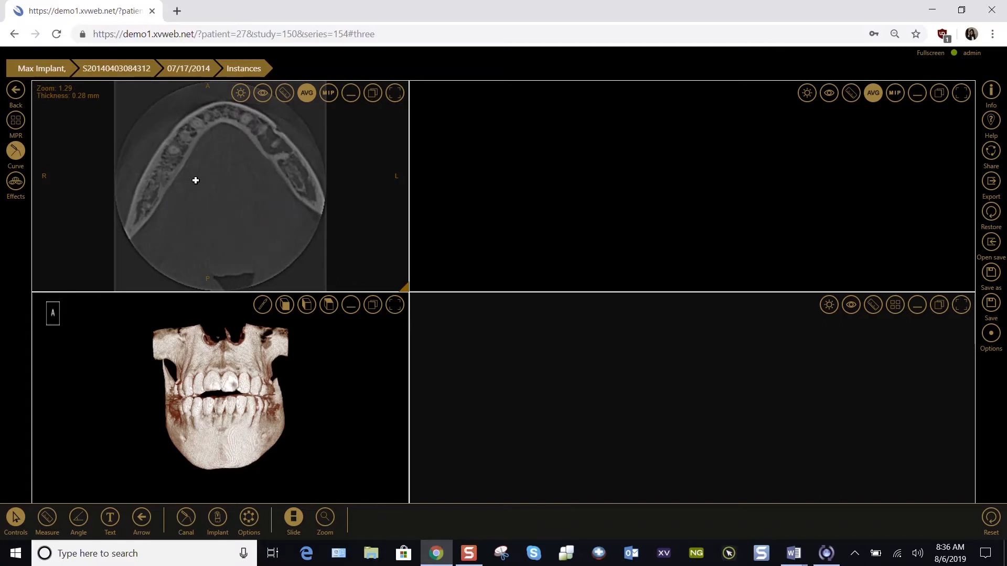
{"action": "left_click", "coordinate": [121, 244]}
{"action": "double_click", "coordinate": [190, 130]}
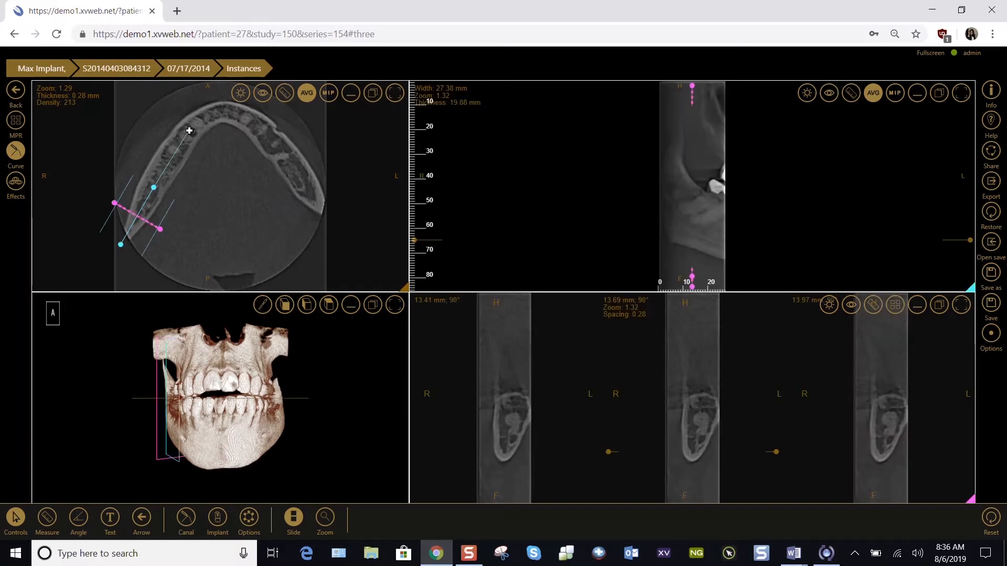
{"action": "left_click", "coordinate": [215, 111]}
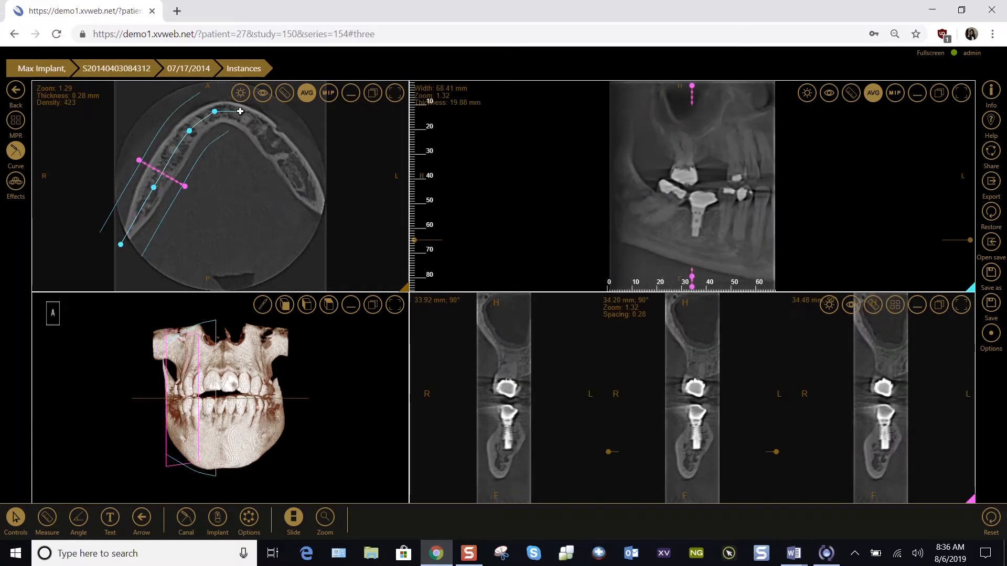
{"action": "left_click", "coordinate": [237, 111]}
{"action": "left_click", "coordinate": [259, 128]}
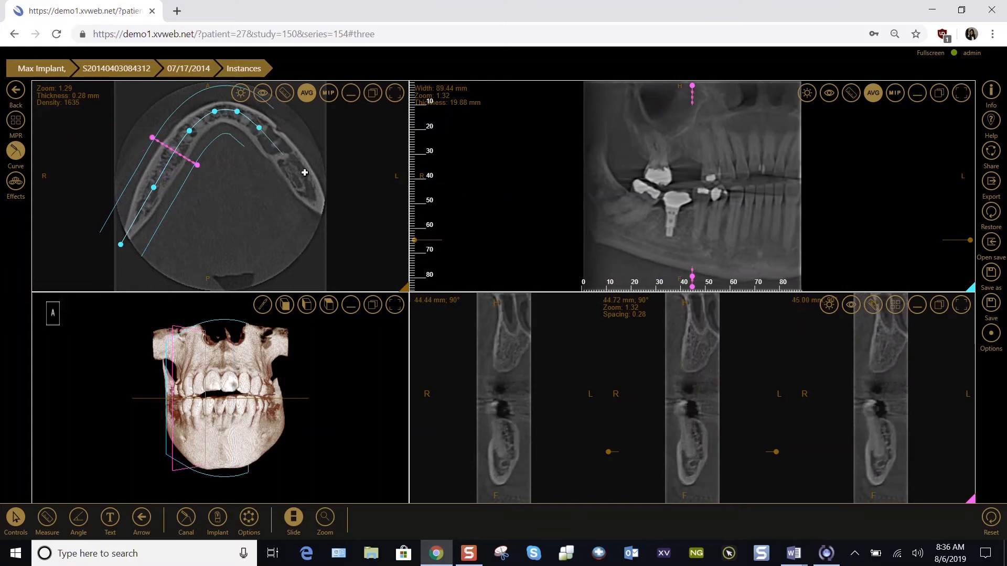
{"action": "left_click", "coordinate": [284, 156]}
{"action": "left_click", "coordinate": [316, 189]}
{"action": "left_click", "coordinate": [326, 222]}
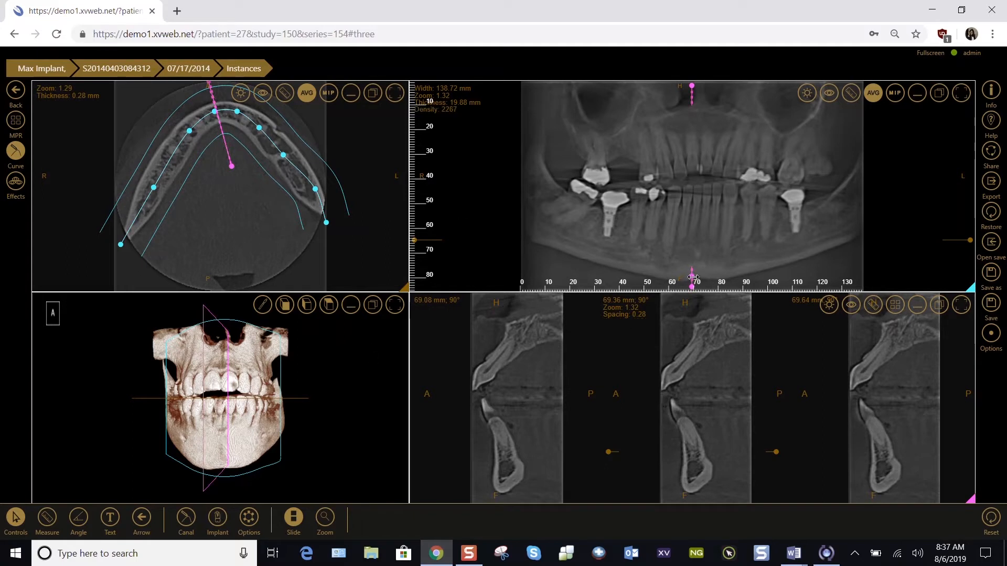
Move the cross-section marker to about 49 mm along the curve and start a nerve canal with two points in the first cross-sectional slice
{"action": "mouse_move", "coordinate": [692, 277]}
{"action": "left_mouse_down"}
{"action": "mouse_move", "coordinate": [563, 271]}
{"action": "mouse_move", "coordinate": [813, 286]}
{"action": "mouse_move", "coordinate": [606, 286]}
{"action": "mouse_move", "coordinate": [641, 275]}
{"action": "left_mouse_up"}
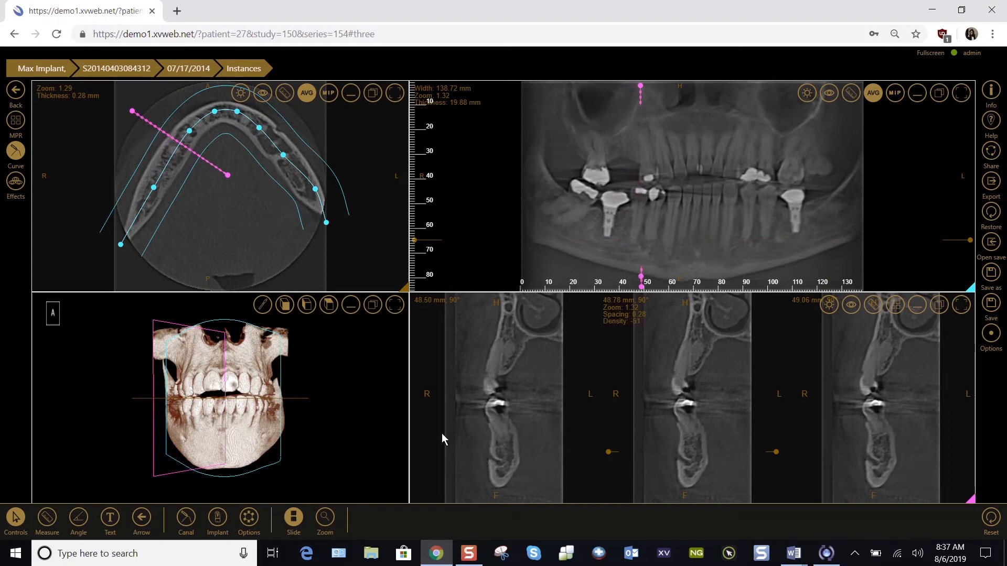
{"action": "left_click", "coordinate": [186, 518]}
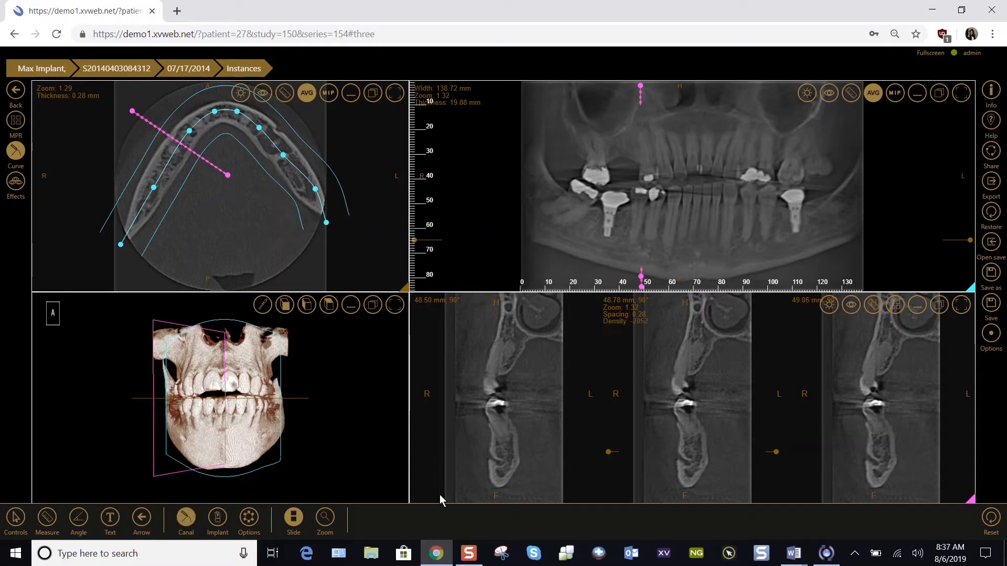
{"action": "left_click", "coordinate": [486, 452]}
{"action": "left_click", "coordinate": [497, 463]}
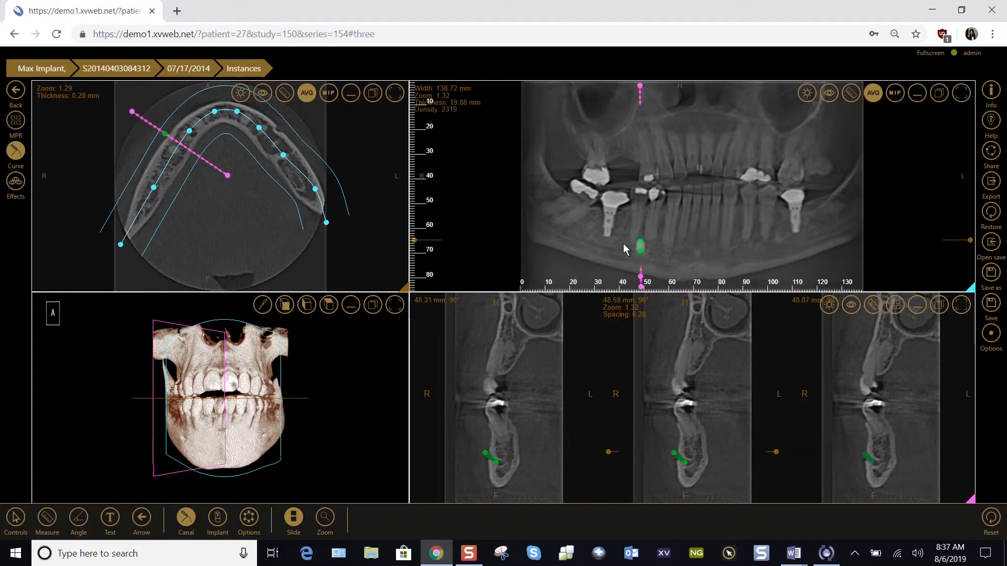
Try a 2.52 mm slice thickness for the panoramic view, and set it to 21.56 mm
{"action": "left_click", "coordinate": [851, 93]}
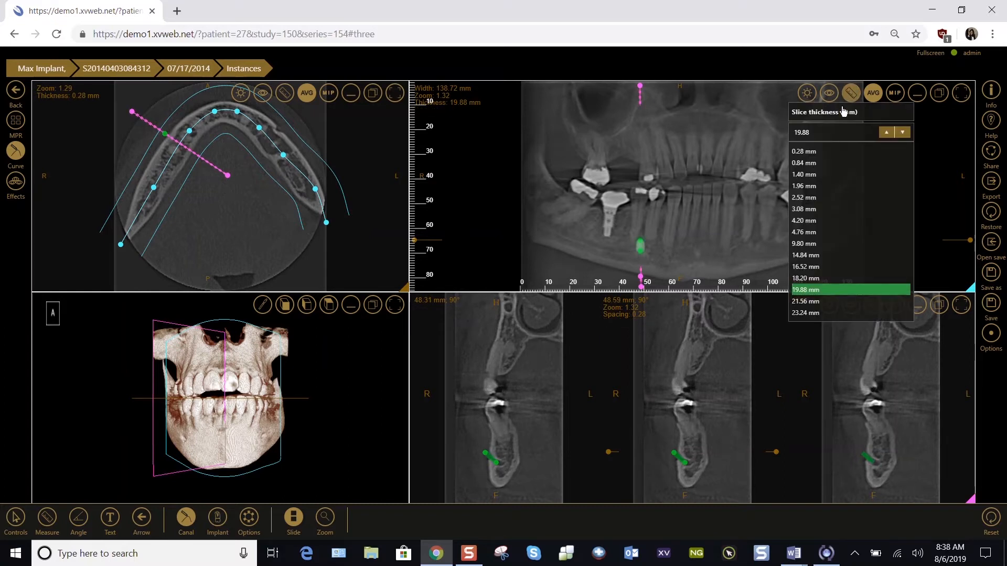
{"action": "left_click", "coordinate": [810, 197]}
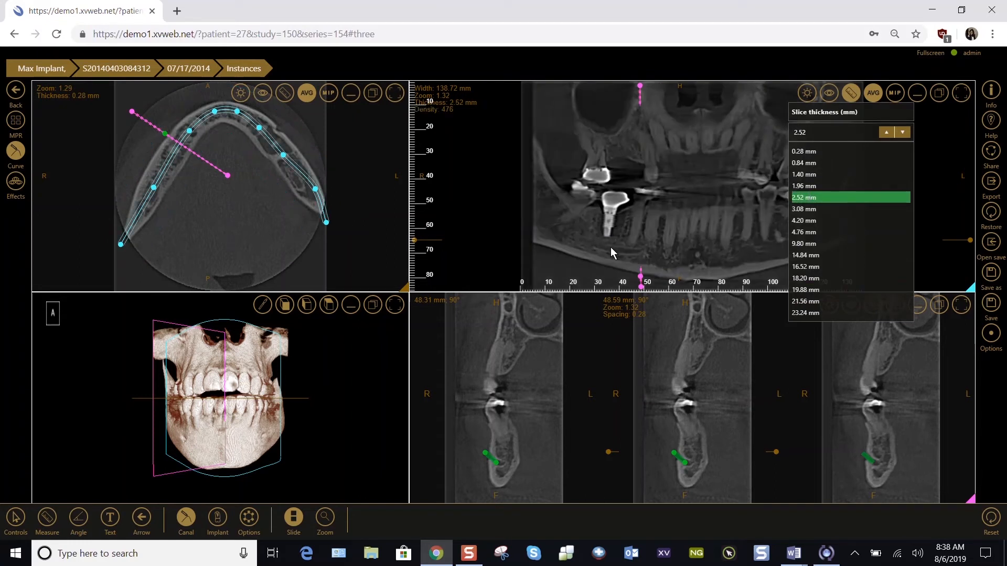
{"action": "left_click", "coordinate": [812, 301]}
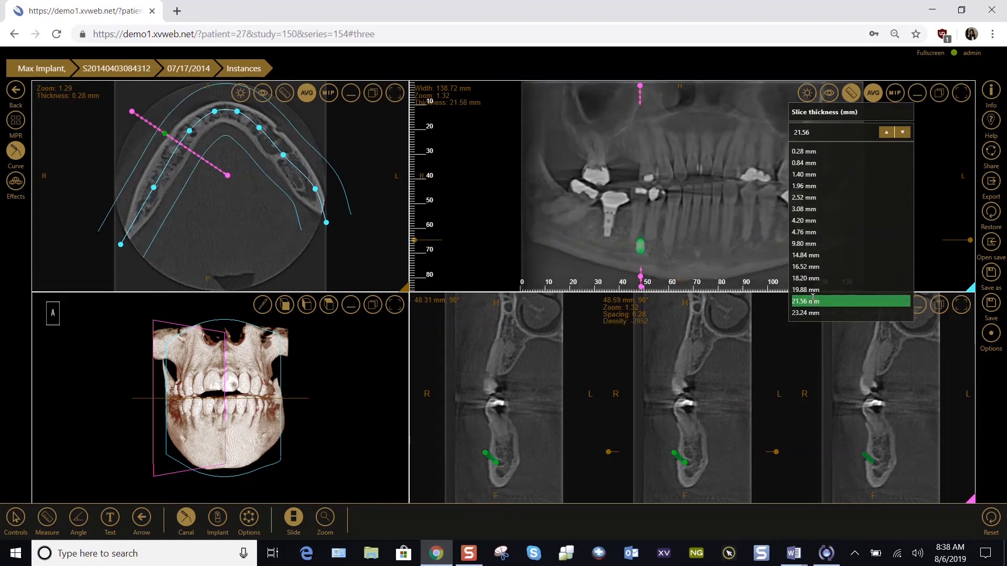
{"action": "left_click", "coordinate": [851, 93]}
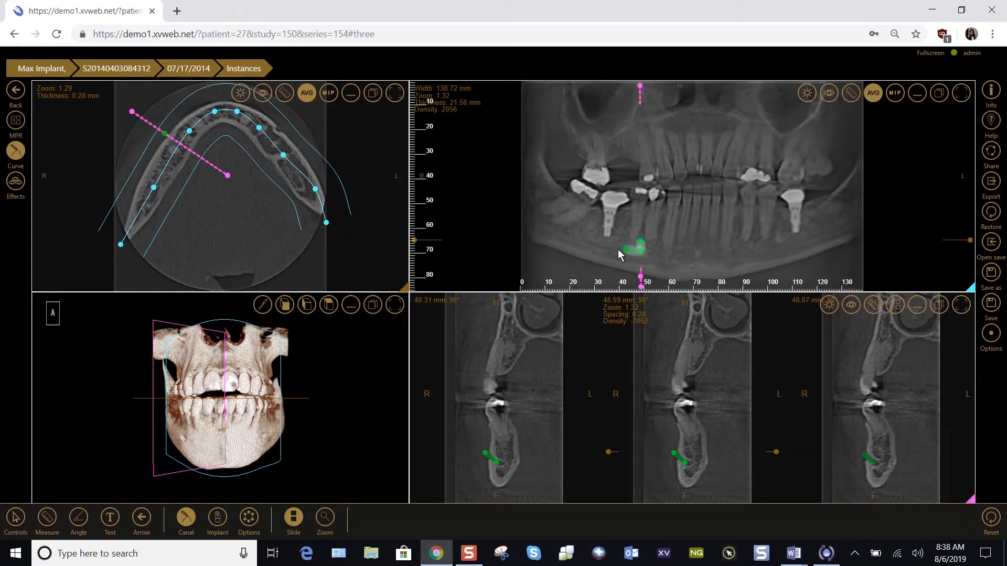
Trace the nerve canal backwards along the patient's right lower jaw in the panoramic view and finish it at the rear edge
{"action": "left_click", "coordinate": [597, 246]}
{"action": "left_click", "coordinate": [568, 233]}
{"action": "left_click", "coordinate": [544, 219]}
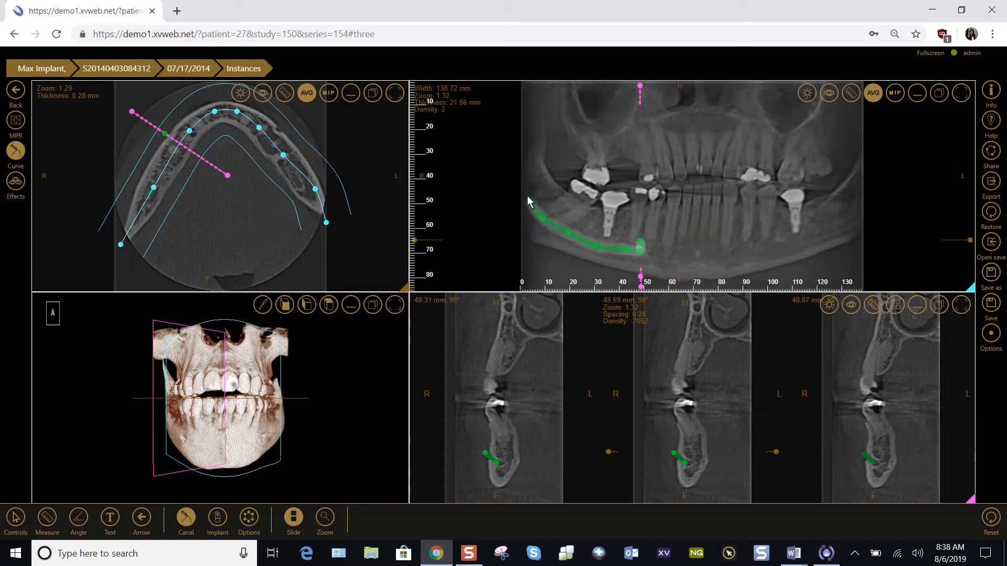
{"action": "double_click", "coordinate": [525, 190]}
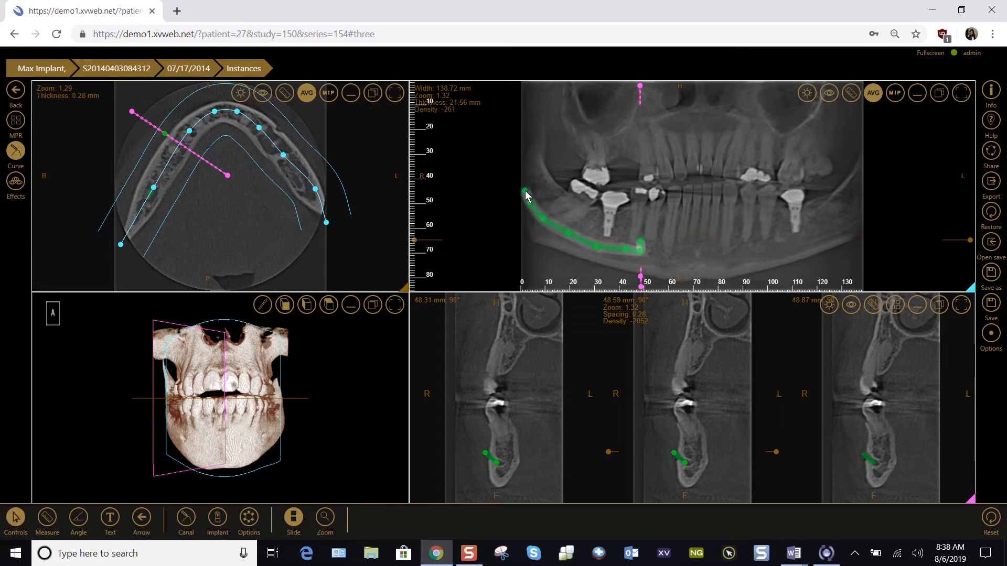
{"action": "left_click", "coordinate": [218, 522]}
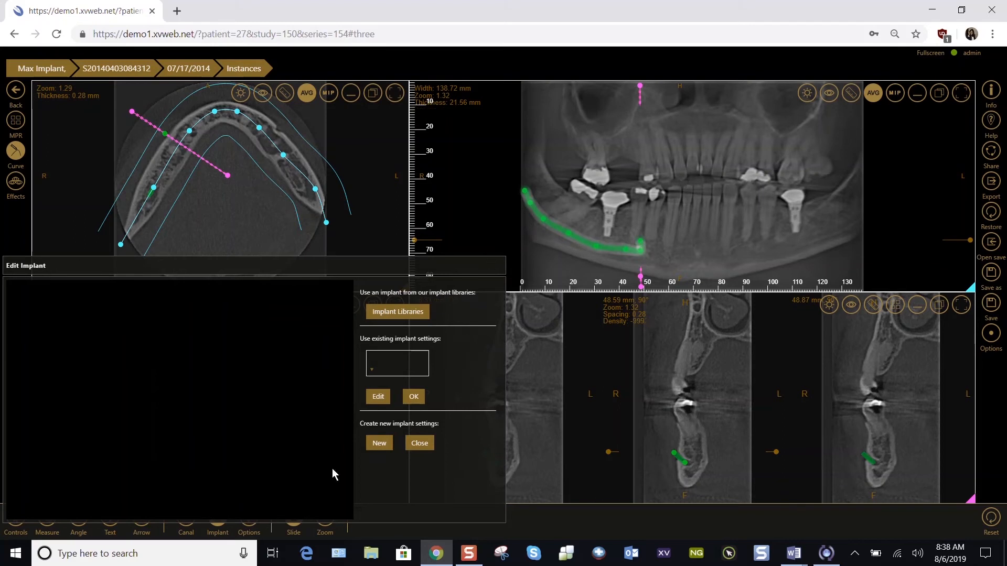
{"action": "left_click", "coordinate": [416, 443]}
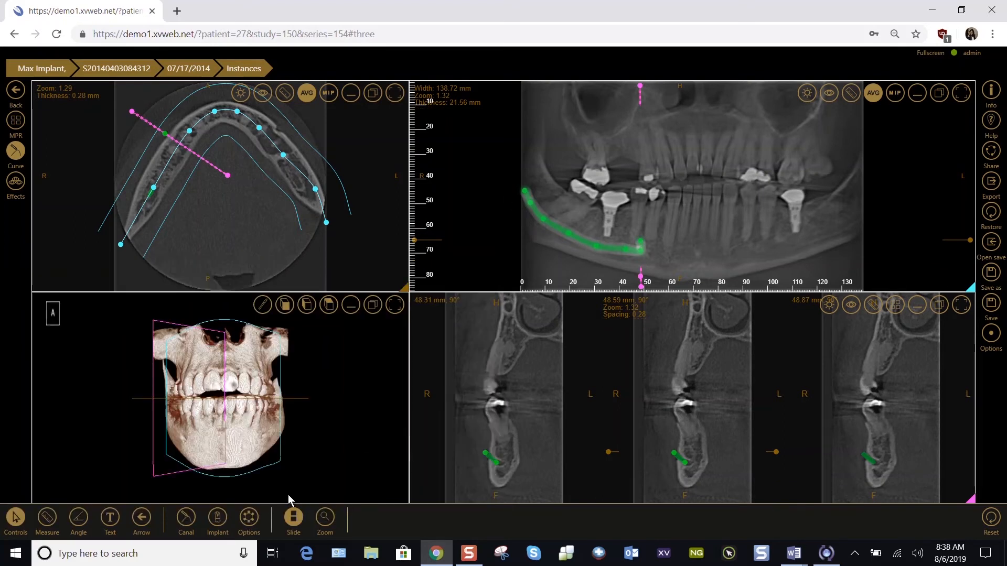
Set the nerve canal's thickness to 1 in the markup options, and hide and show it once
{"action": "left_click", "coordinate": [249, 518]}
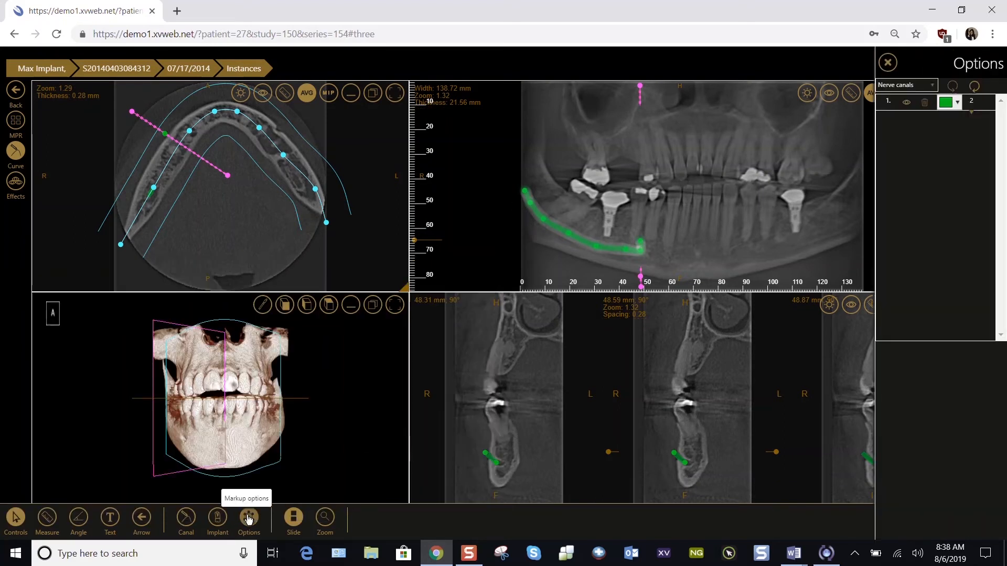
{"action": "left_click", "coordinate": [971, 105]}
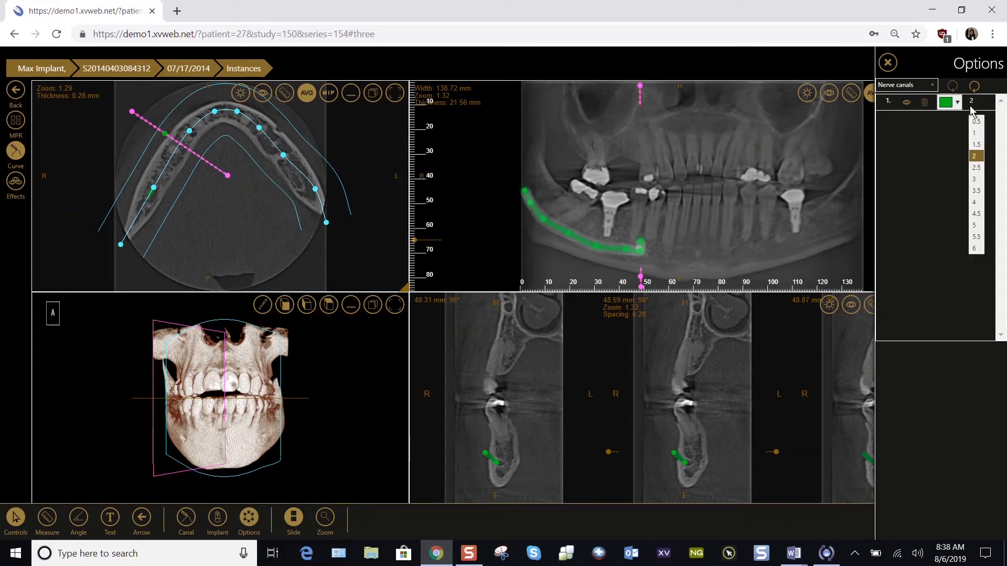
{"action": "left_click", "coordinate": [975, 132]}
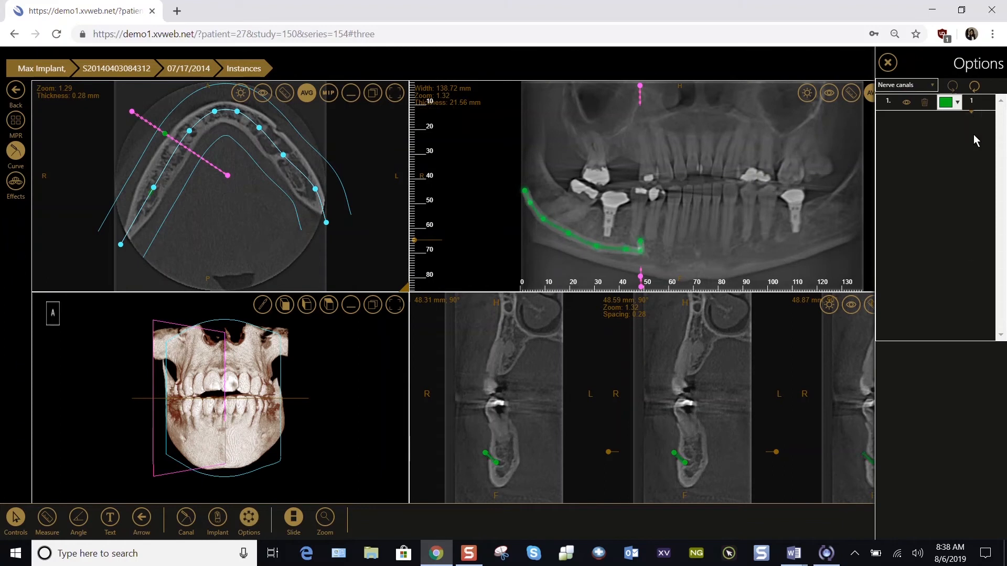
{"action": "left_click", "coordinate": [907, 102]}
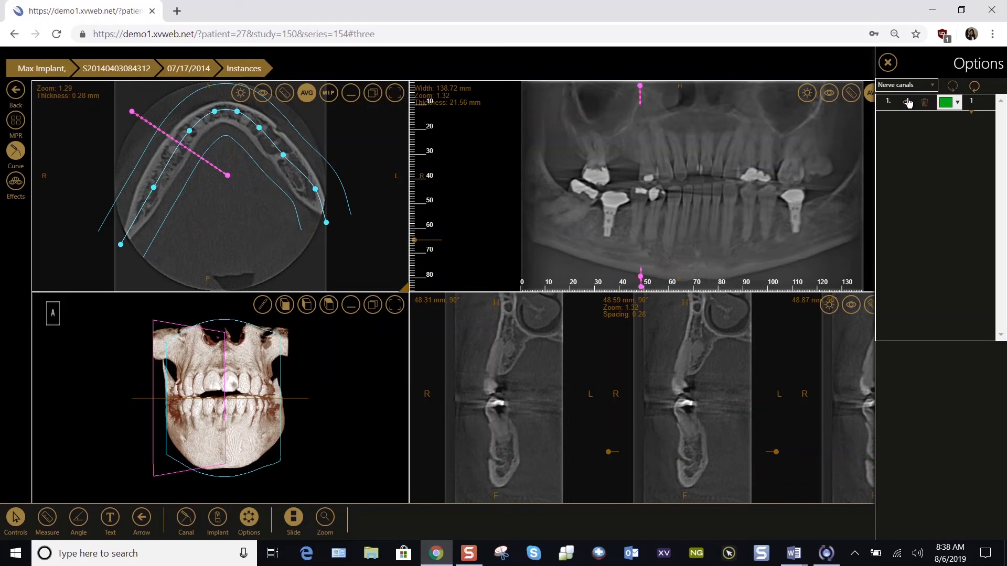
{"action": "left_click", "coordinate": [908, 102]}
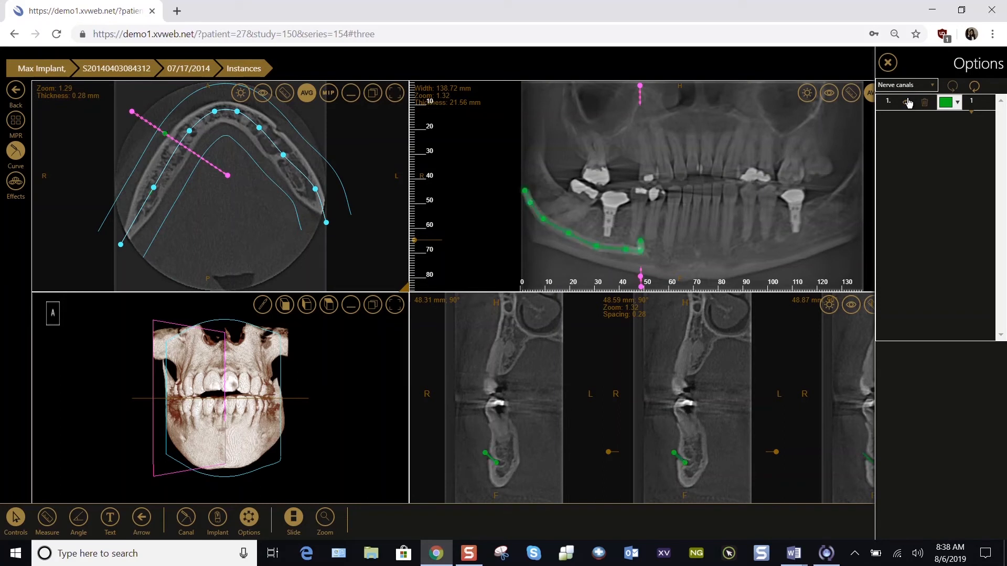
Try light green, brown, red and a custom pink for the nerve canal, and apply the preset pink
{"action": "left_click", "coordinate": [951, 102]}
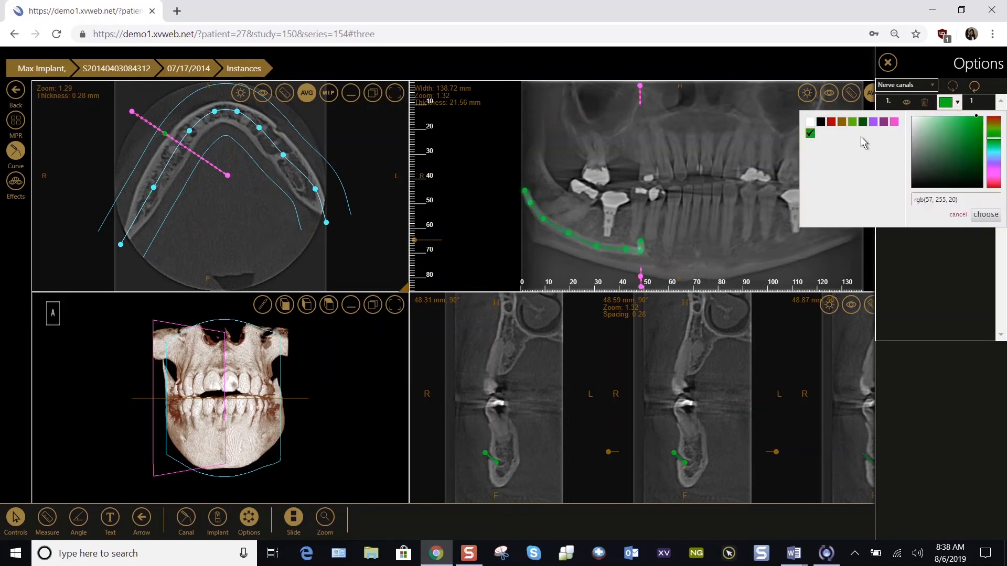
{"action": "left_click", "coordinate": [852, 122]}
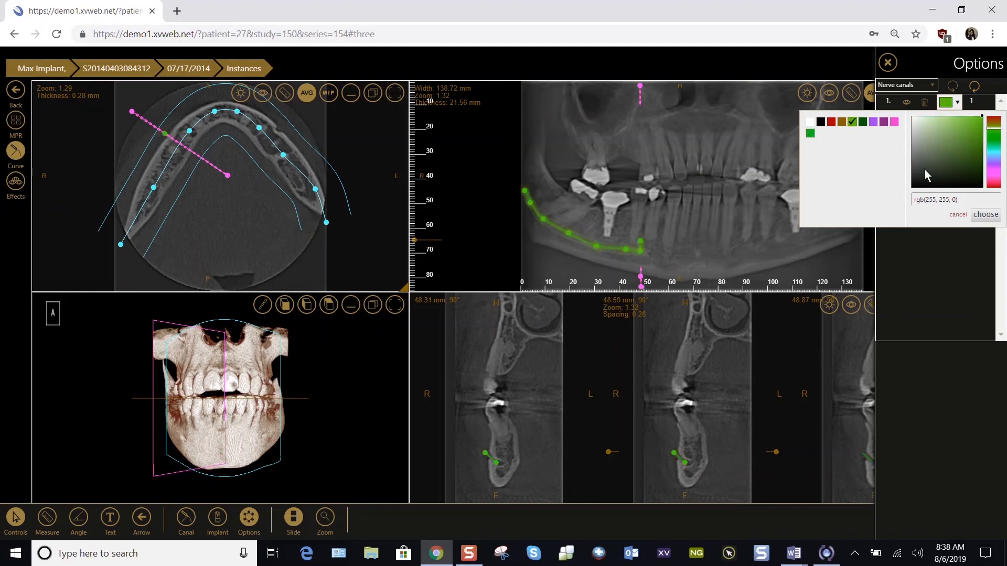
{"action": "left_click", "coordinate": [840, 122]}
{"action": "left_click", "coordinate": [831, 122]}
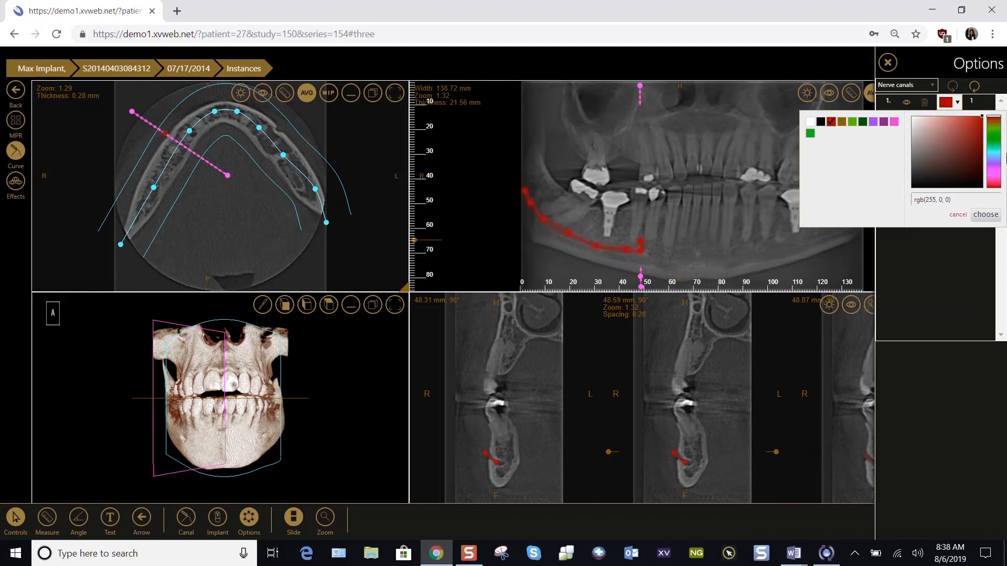
{"action": "left_click", "coordinate": [995, 129]}
{"action": "left_click_drag", "start_coordinate": [995, 130], "coordinate": [993, 176]}
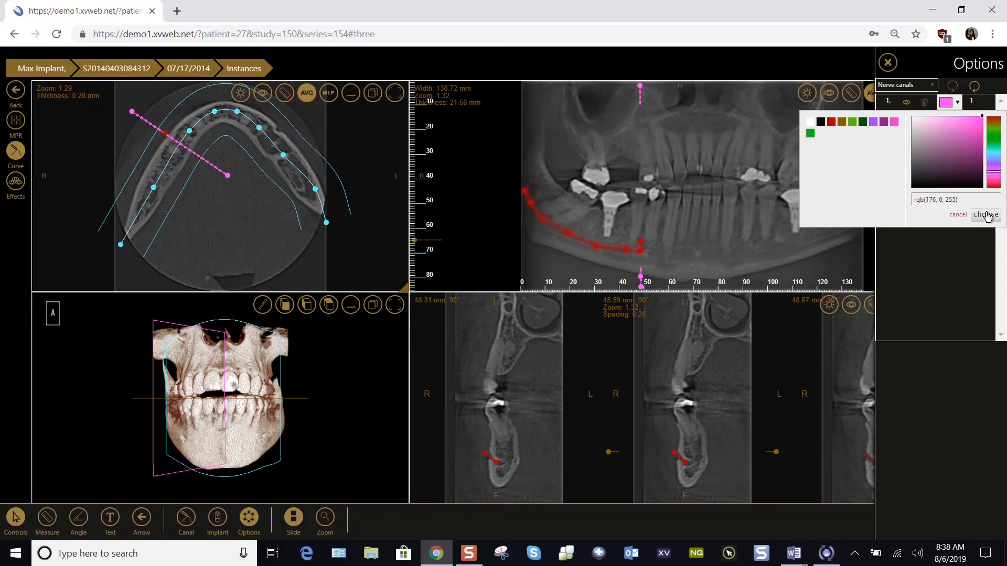
{"action": "left_click", "coordinate": [995, 174]}
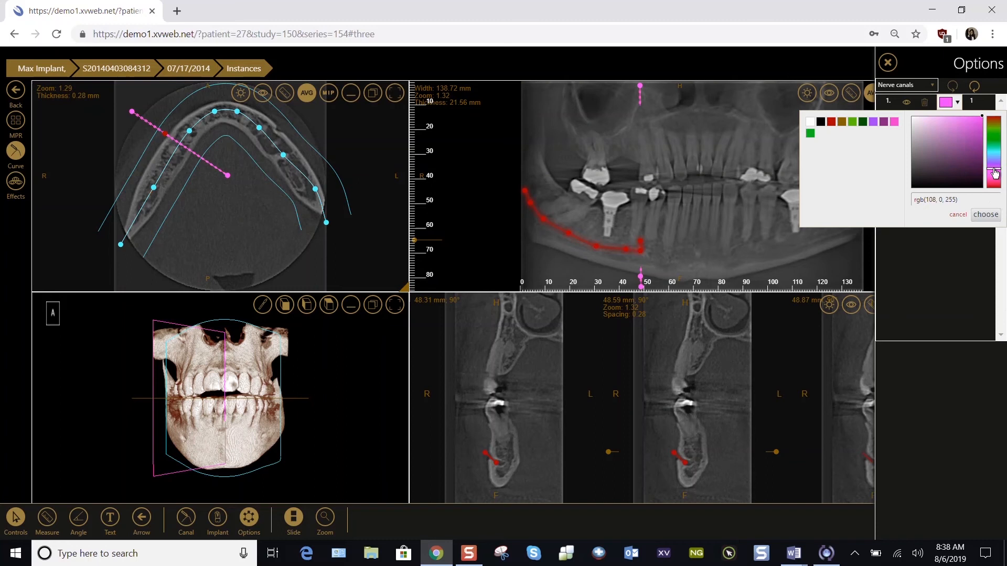
{"action": "left_click", "coordinate": [895, 121]}
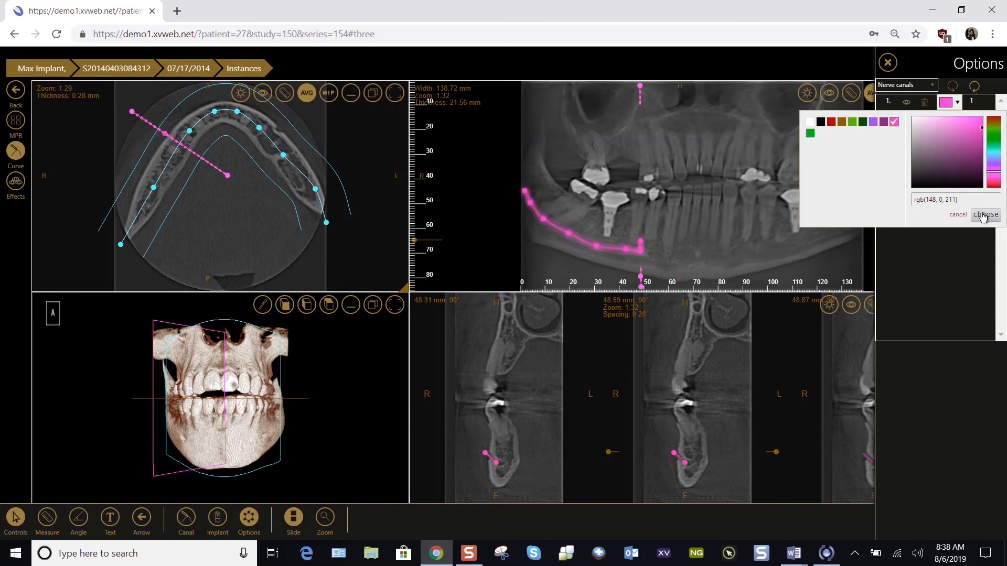
{"action": "left_click", "coordinate": [982, 213]}
Hide and show the pink nerve canal once, delete it and close the markup options
{"action": "left_click", "coordinate": [906, 102]}
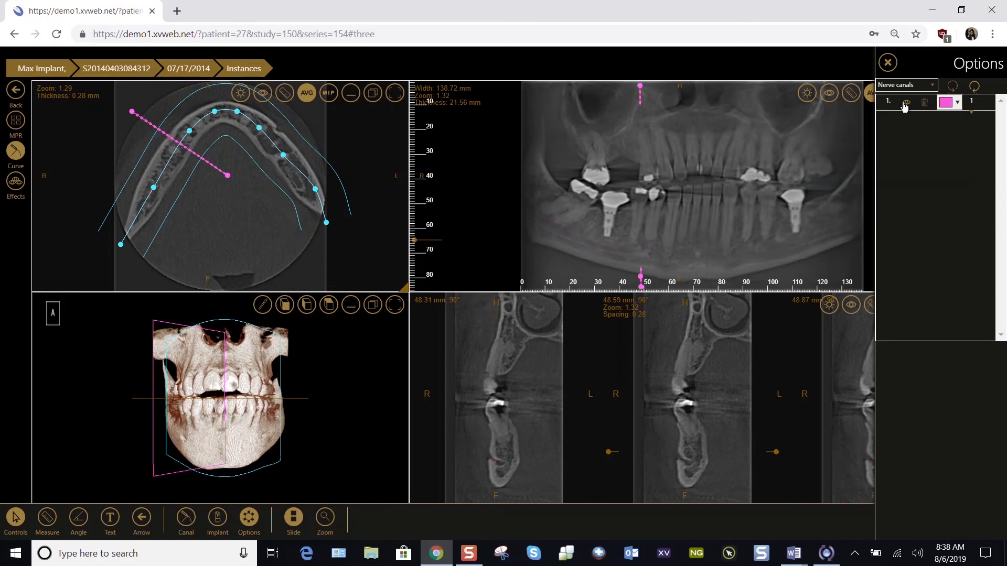
{"action": "left_click", "coordinate": [905, 103]}
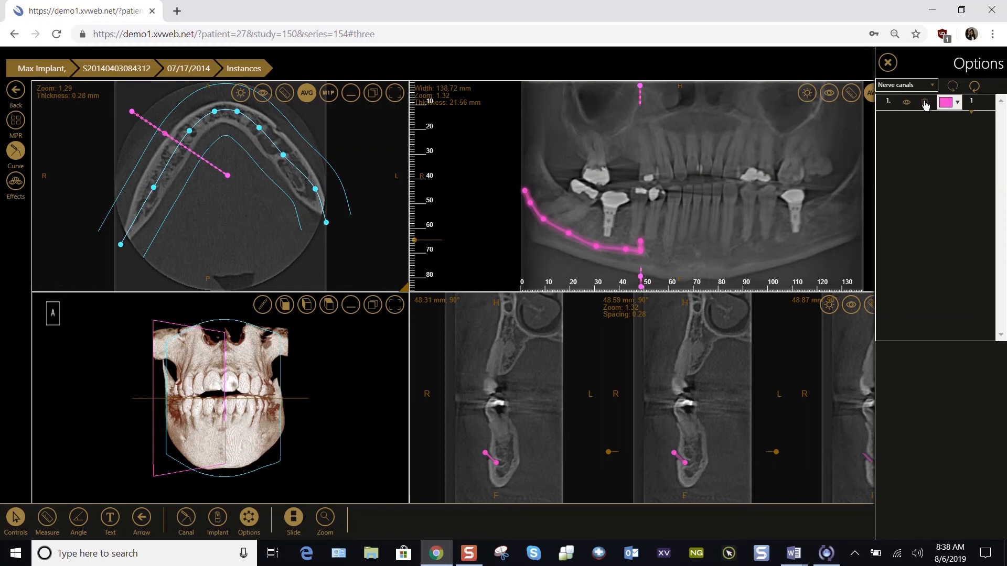
{"action": "left_click", "coordinate": [925, 104]}
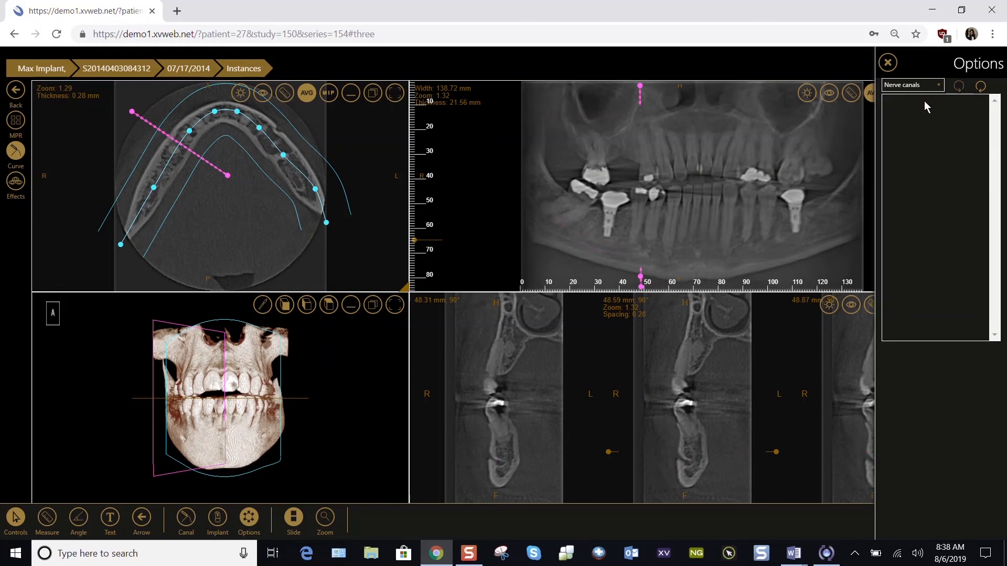
{"action": "left_click", "coordinate": [887, 63]}
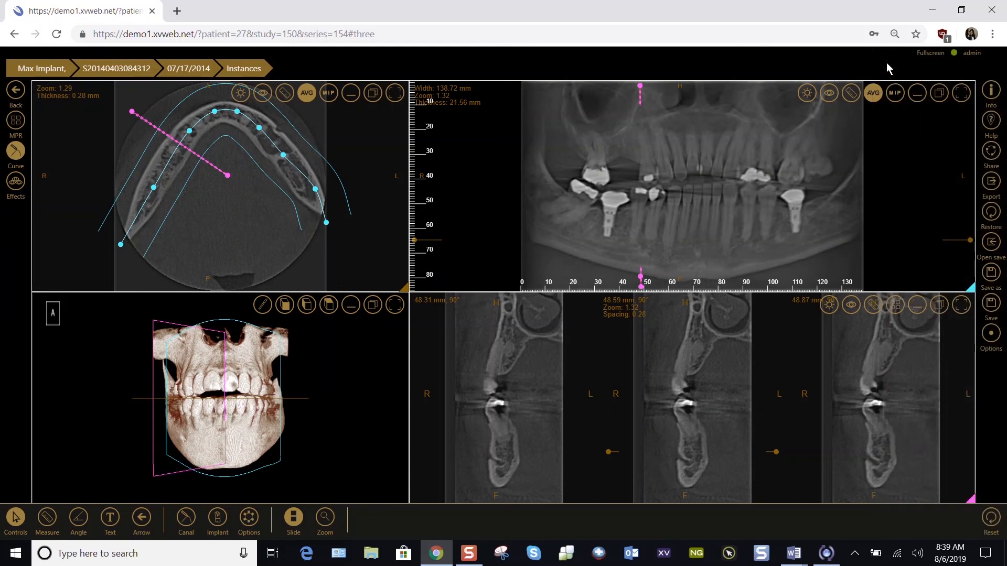